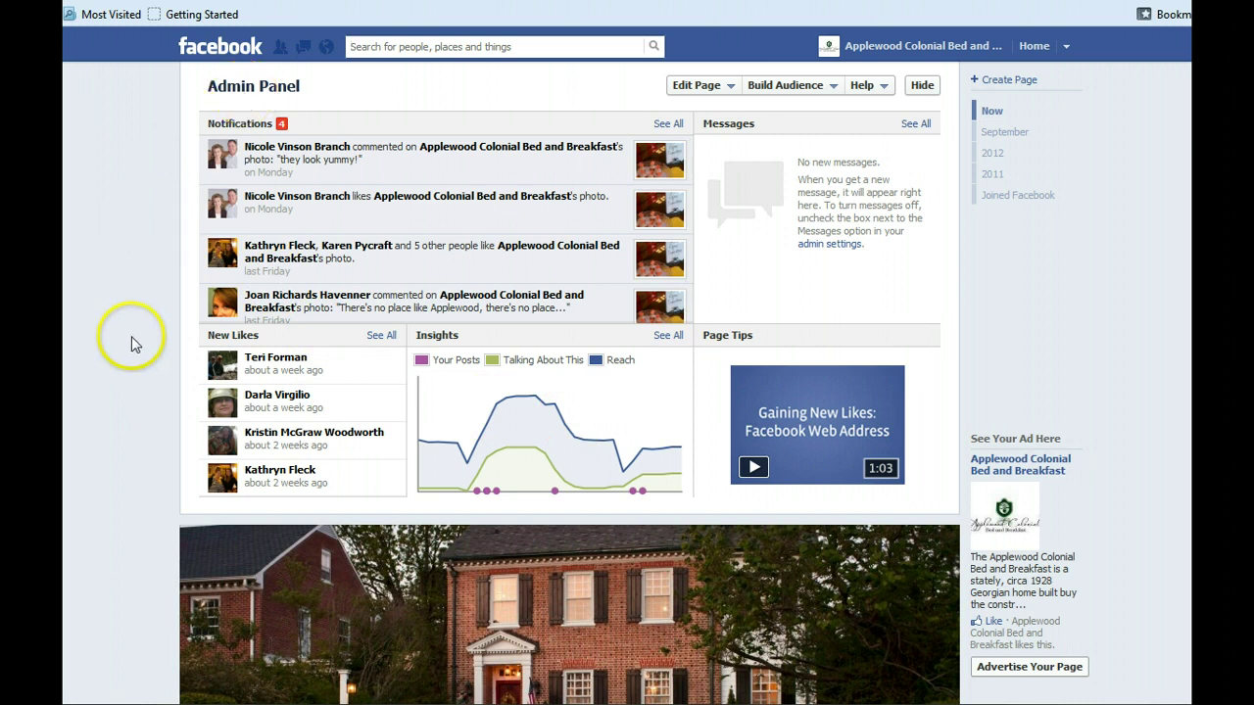
Search Facebook for 'r' and open the RSS Graffiti app.
{"action": "left_click", "coordinate": [415, 46]}
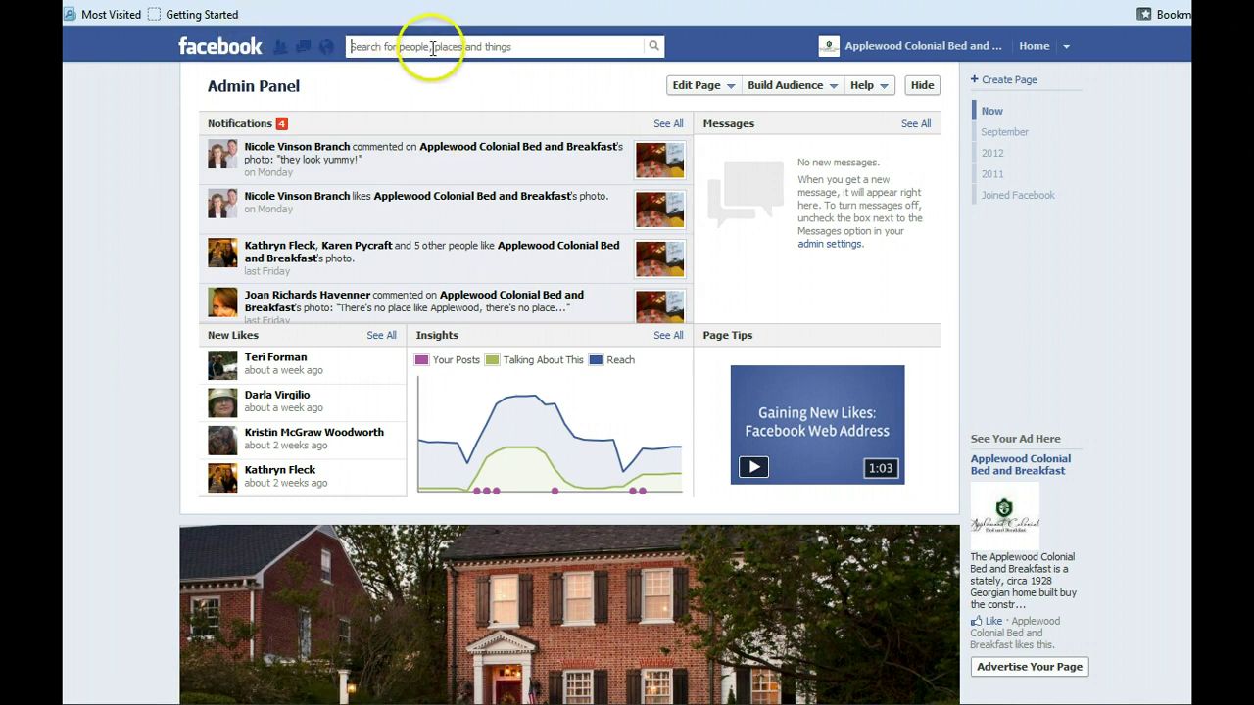
{"action": "type", "text": "rss"}
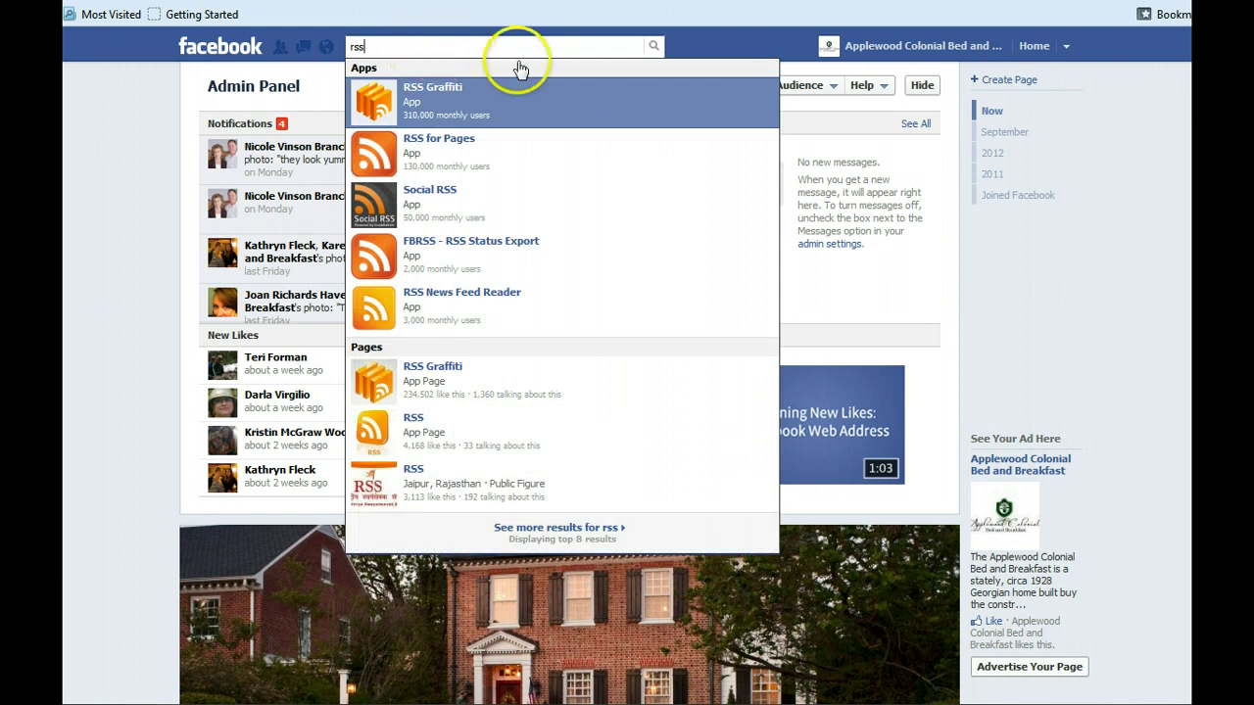
{"action": "left_click", "coordinate": [500, 99]}
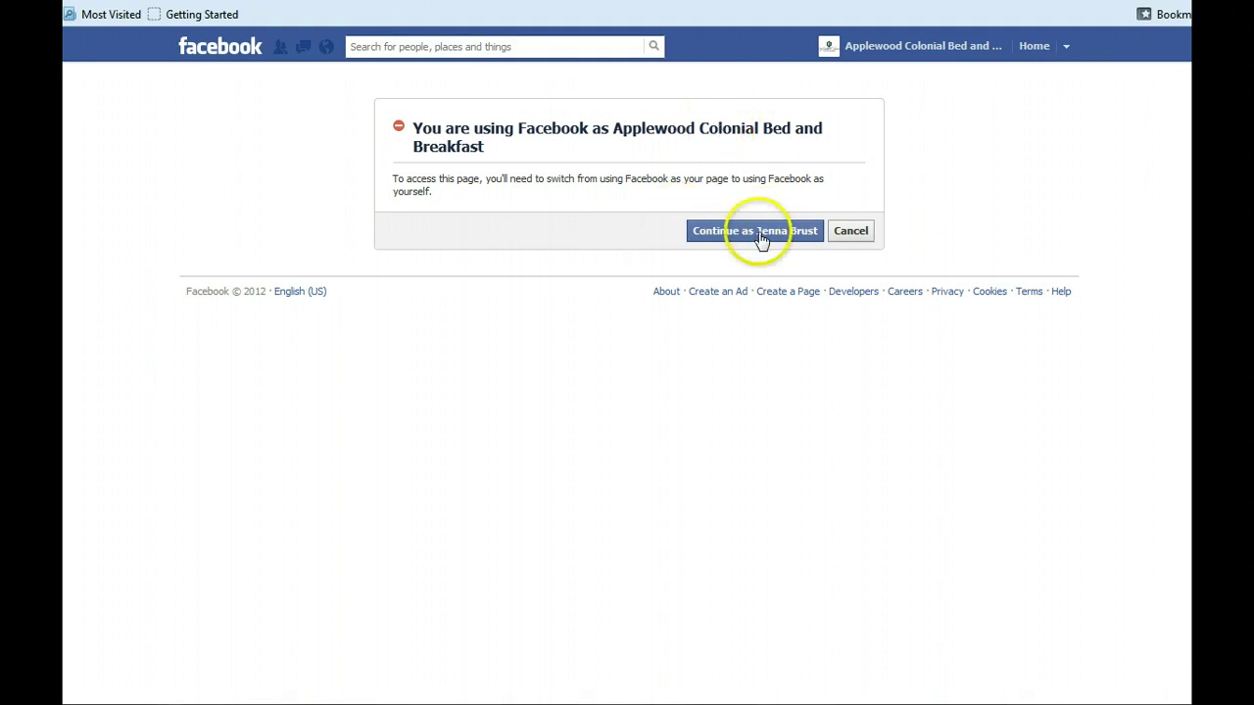
Continue as your personal profile and allow RSS Graffiti to manage your pages and post.
{"action": "left_click", "coordinate": [763, 231]}
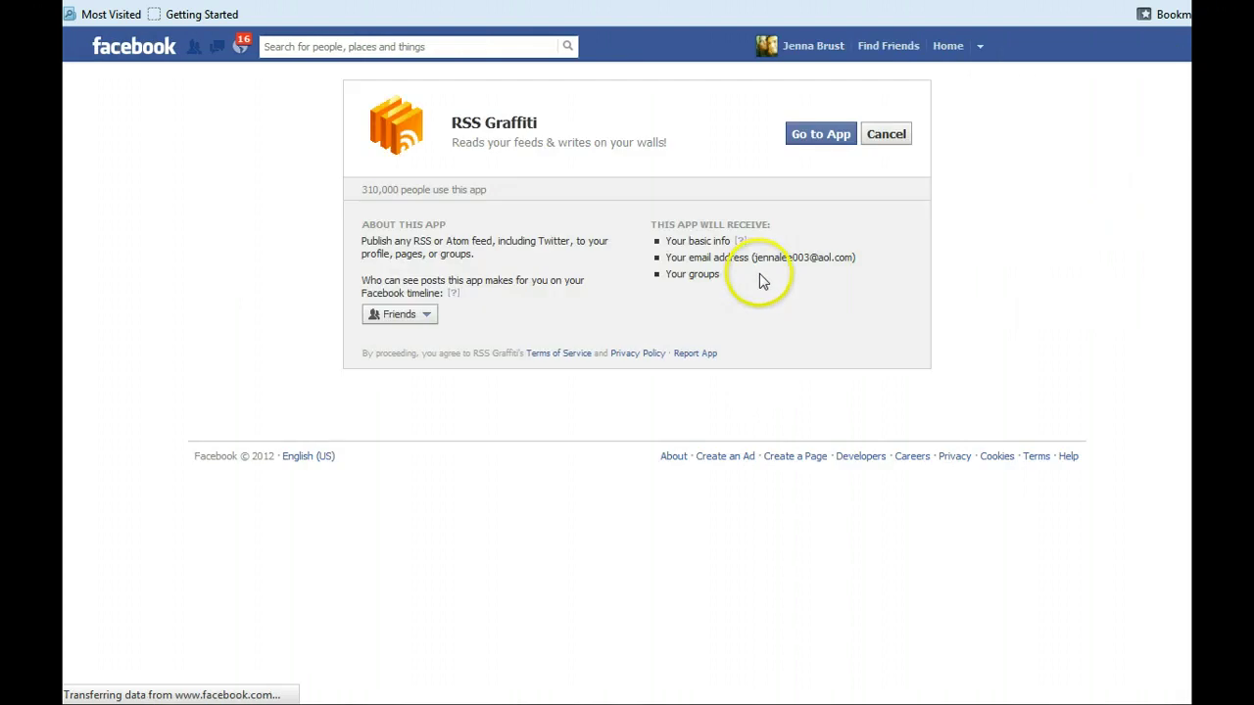
{"action": "left_click", "coordinate": [817, 133]}
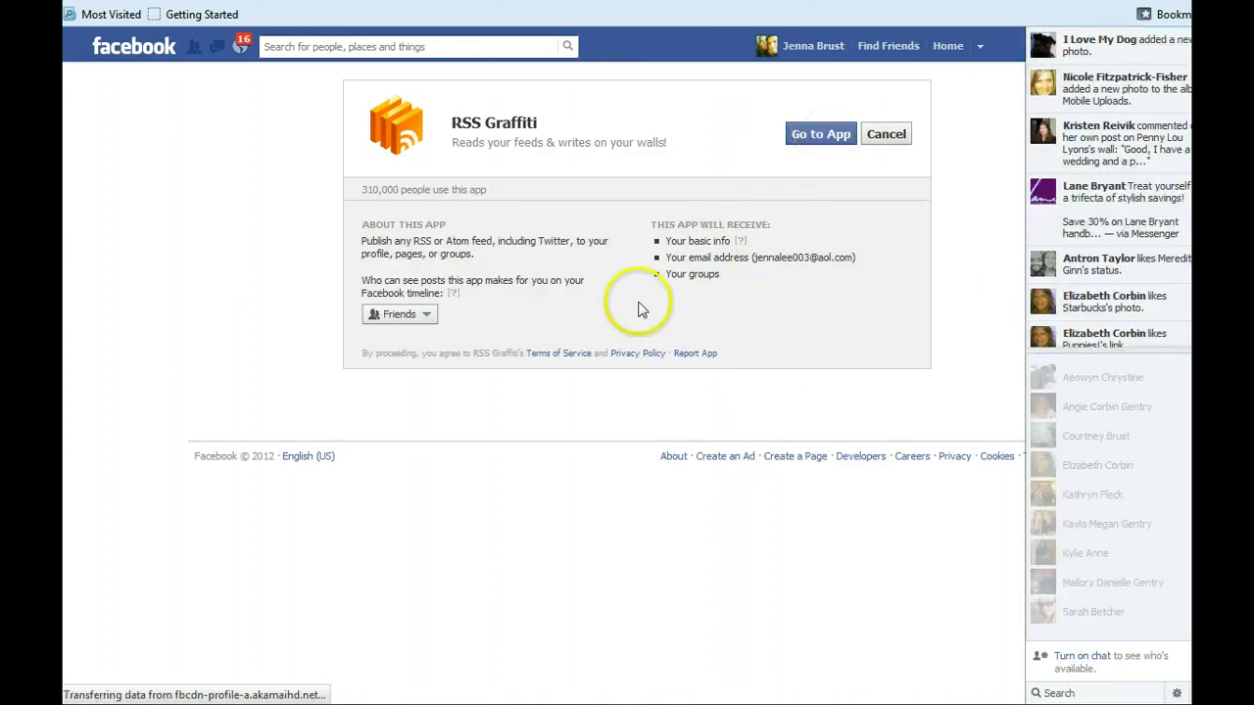
{"action": "left_click", "coordinate": [806, 134]}
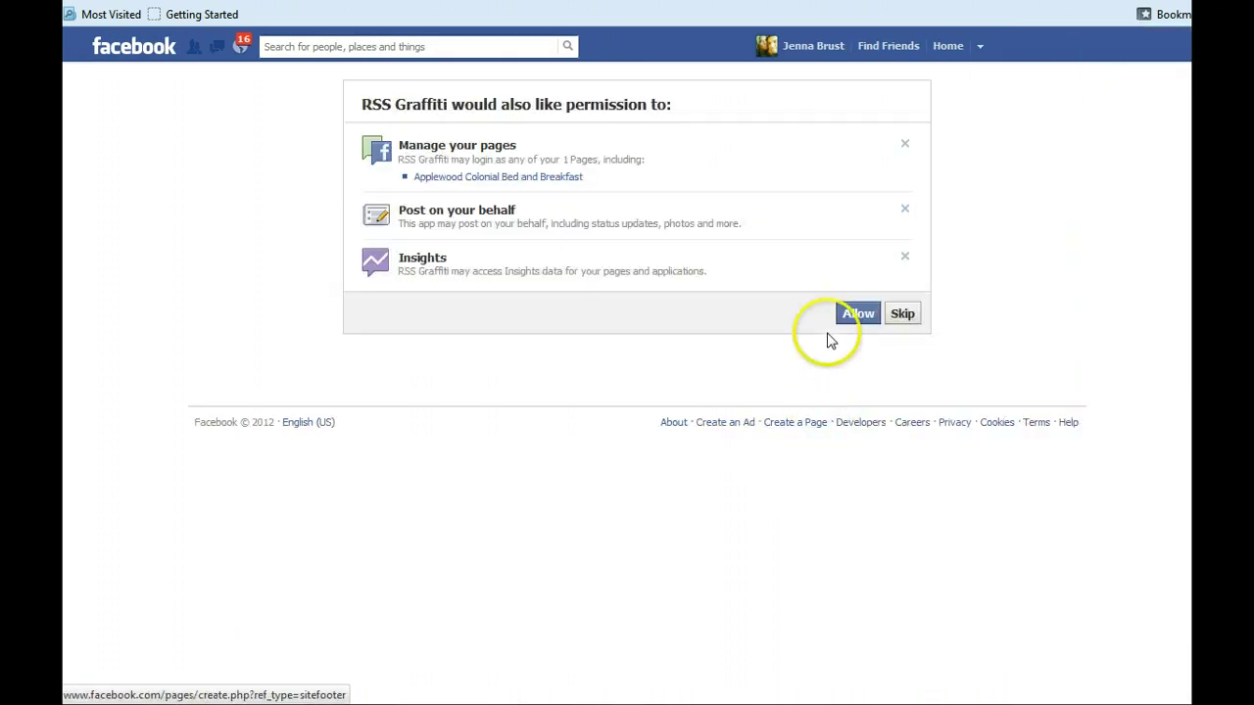
{"action": "left_click", "coordinate": [849, 315]}
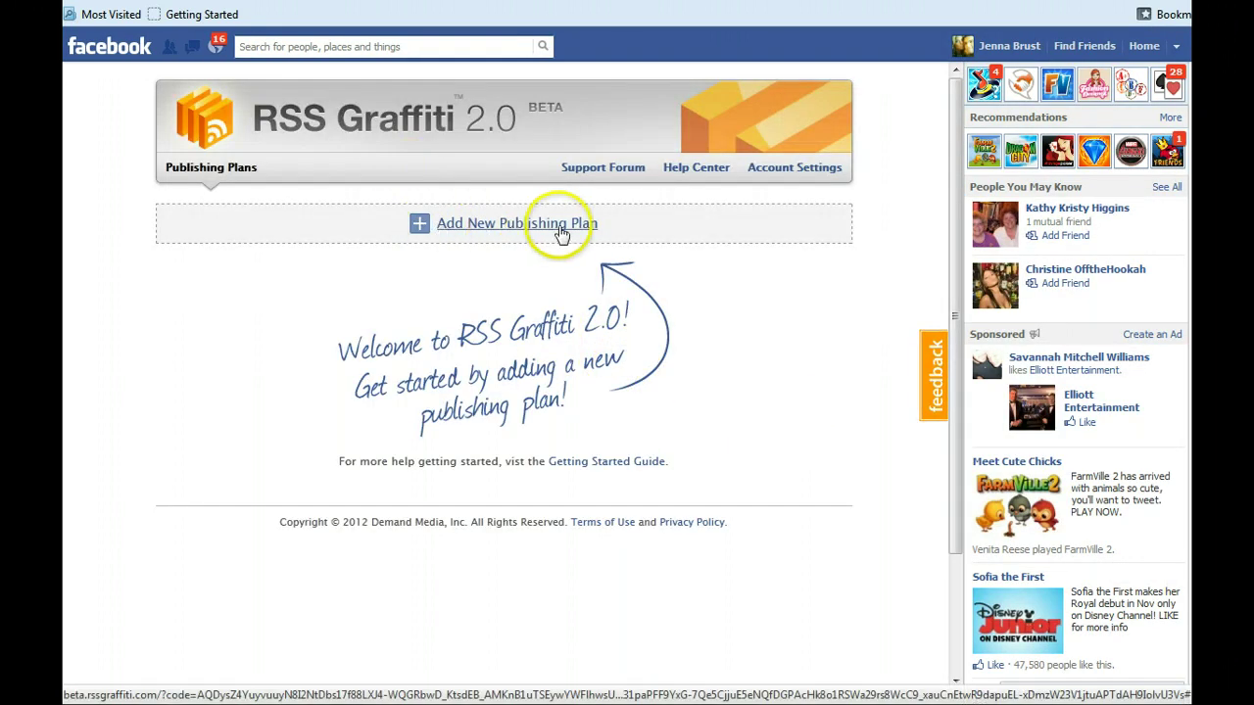
Create a publishing plan named 'Our Blog Feed' and start adding a new source.
{"action": "left_click", "coordinate": [441, 225]}
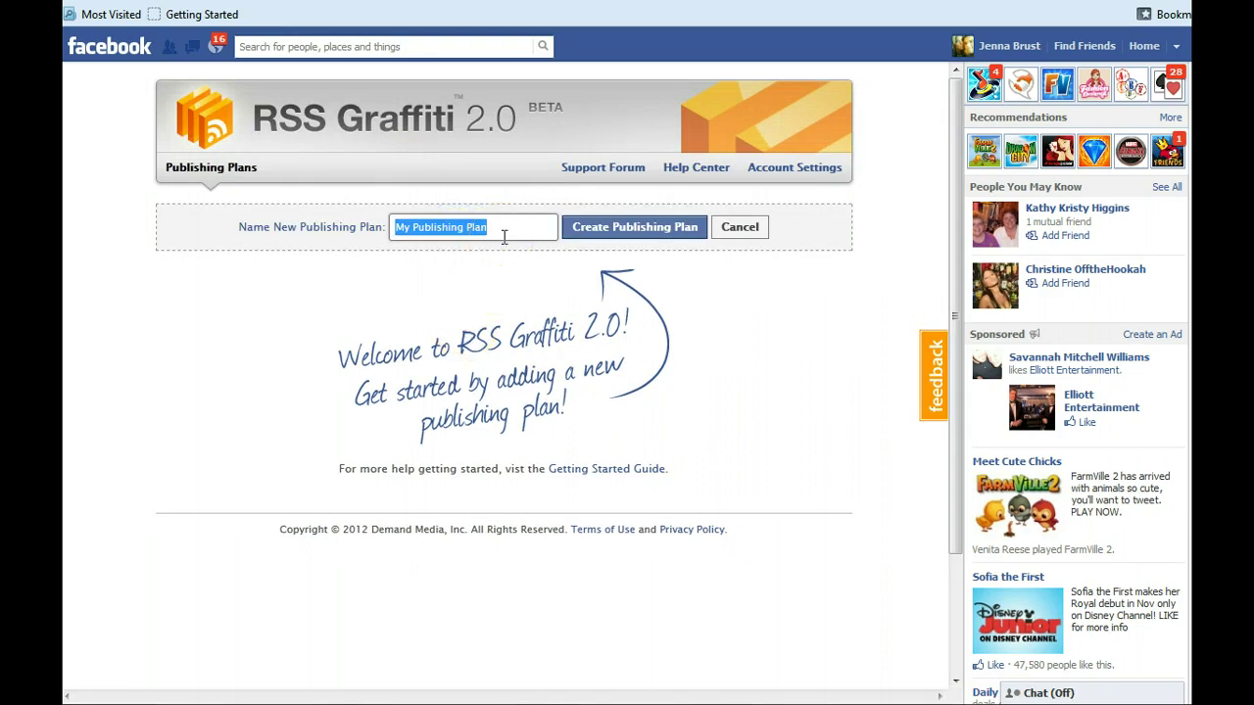
{"action": "type", "text": "Ou"}
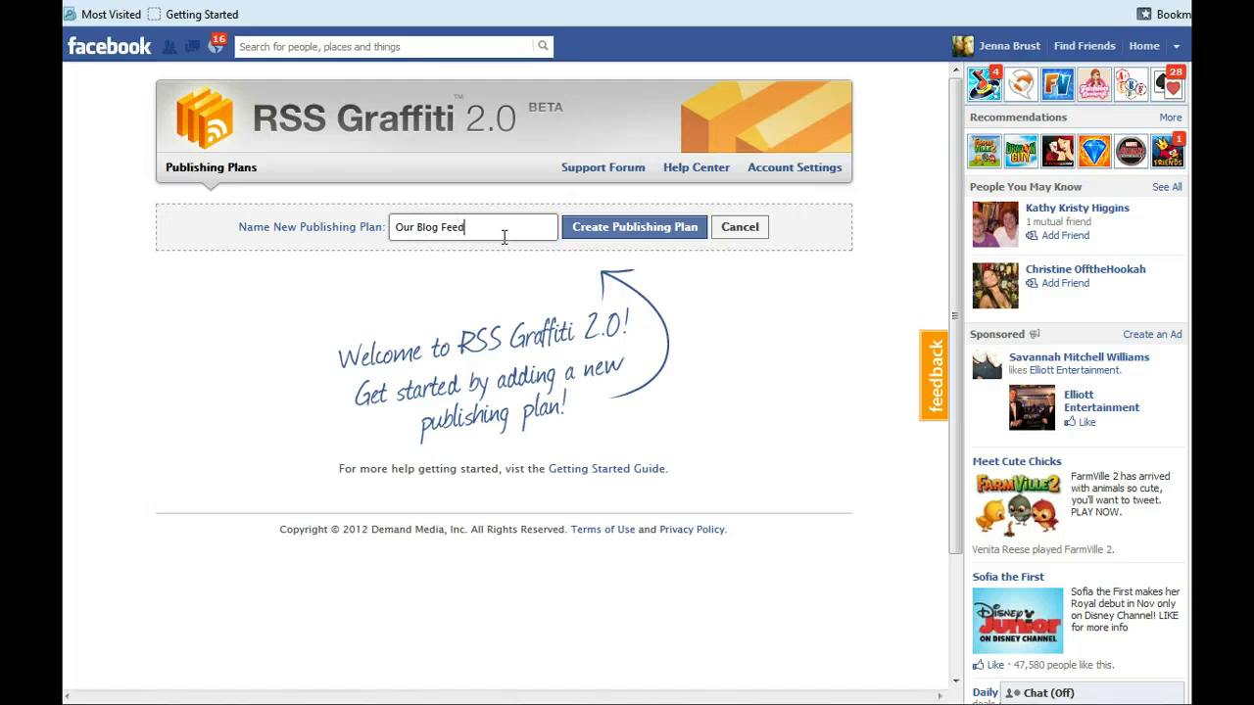
{"action": "type", "text": "r Blog Feed"}
{"action": "left_click", "coordinate": [630, 232]}
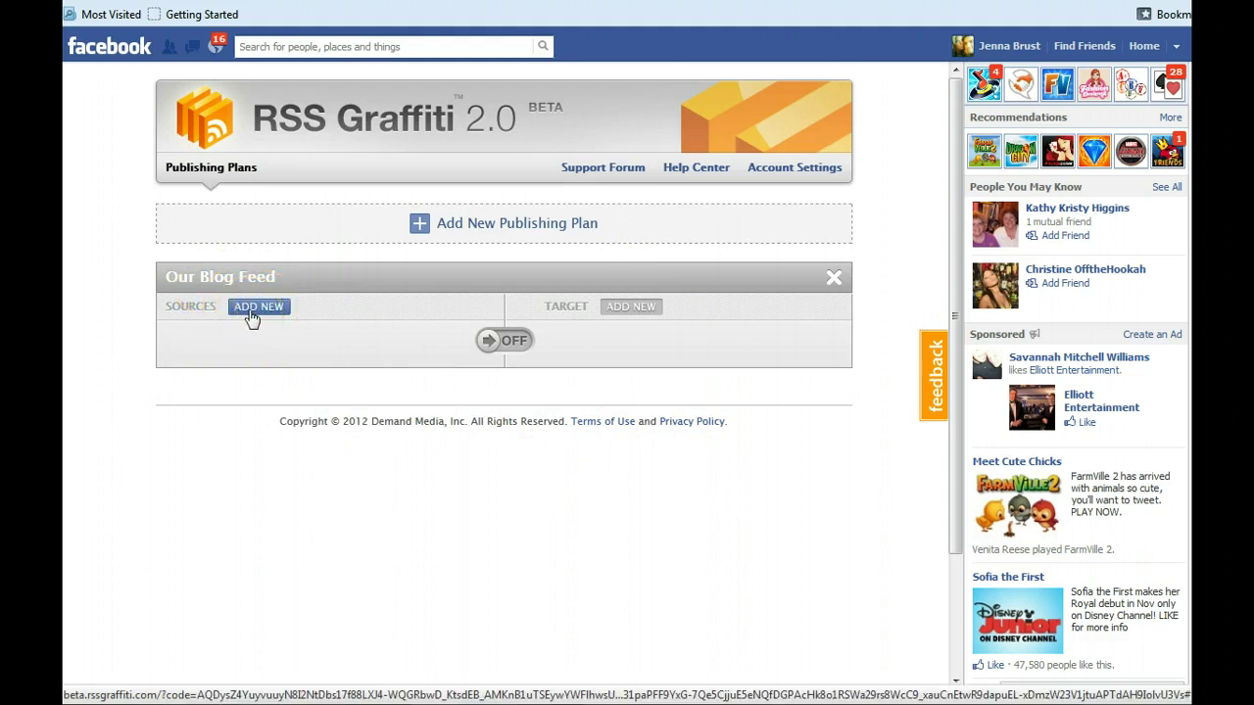
{"action": "left_click", "coordinate": [252, 311]}
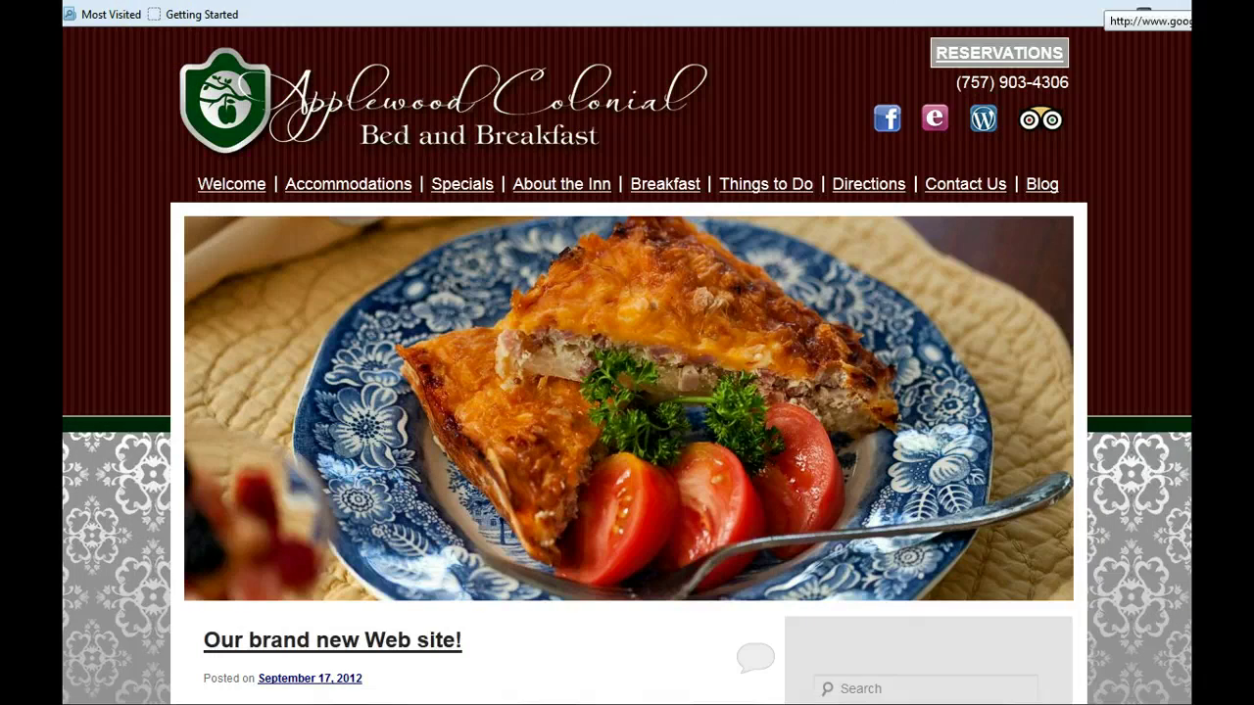
Open the blog's main posts feed from Firefox's Bookmarks > Subscribe to This Page menu.
{"action": "left_click", "coordinate": [1143, 11]}
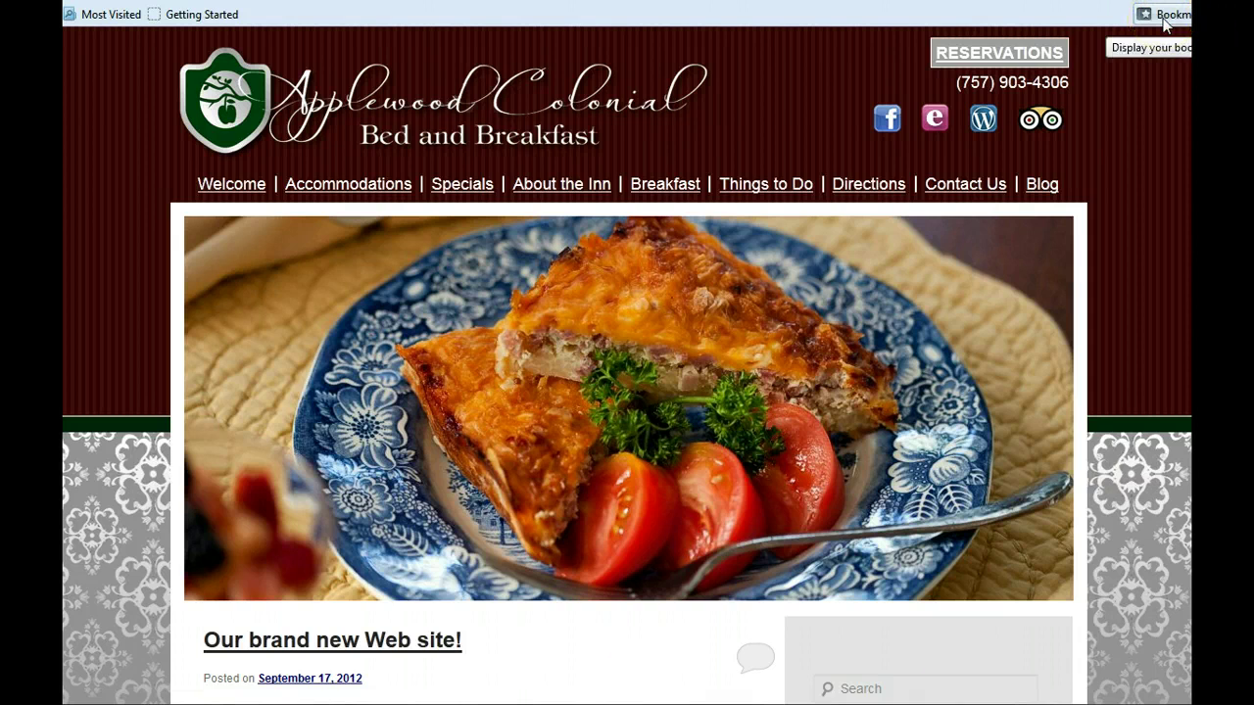
{"action": "left_click", "coordinate": [1159, 18]}
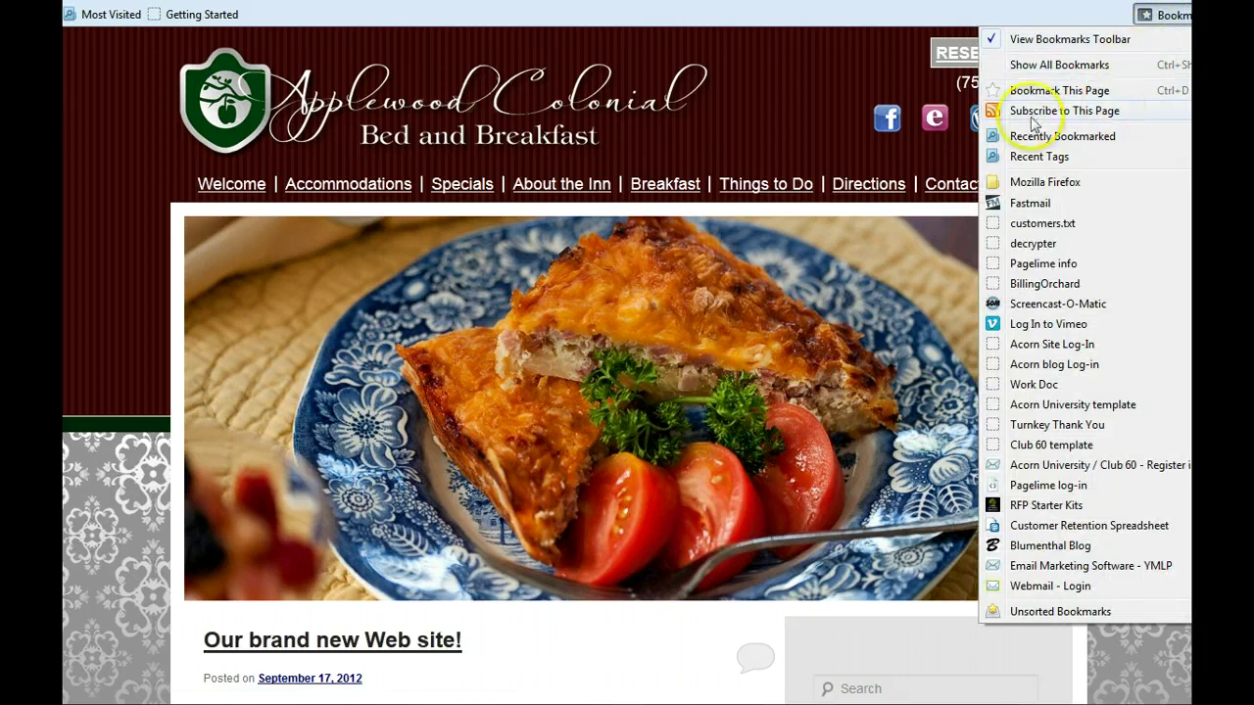
{"action": "mouse_move", "coordinate": [1028, 112]}
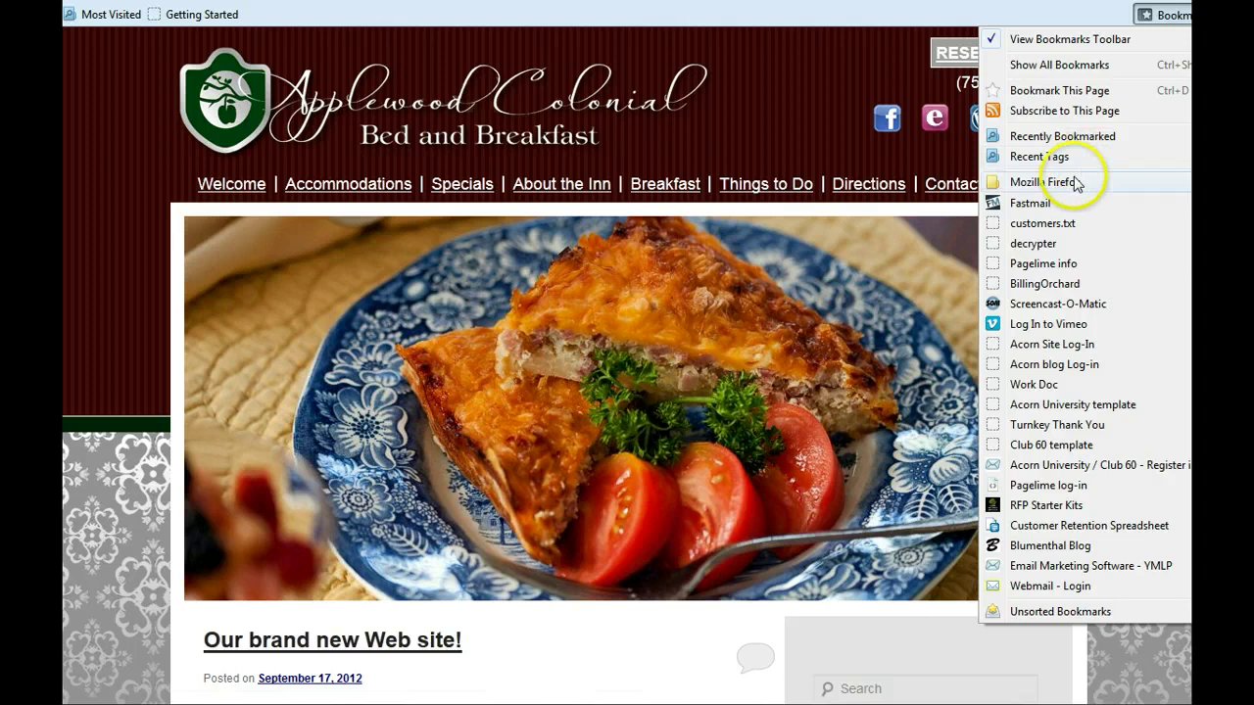
{"action": "mouse_move", "coordinate": [1080, 115]}
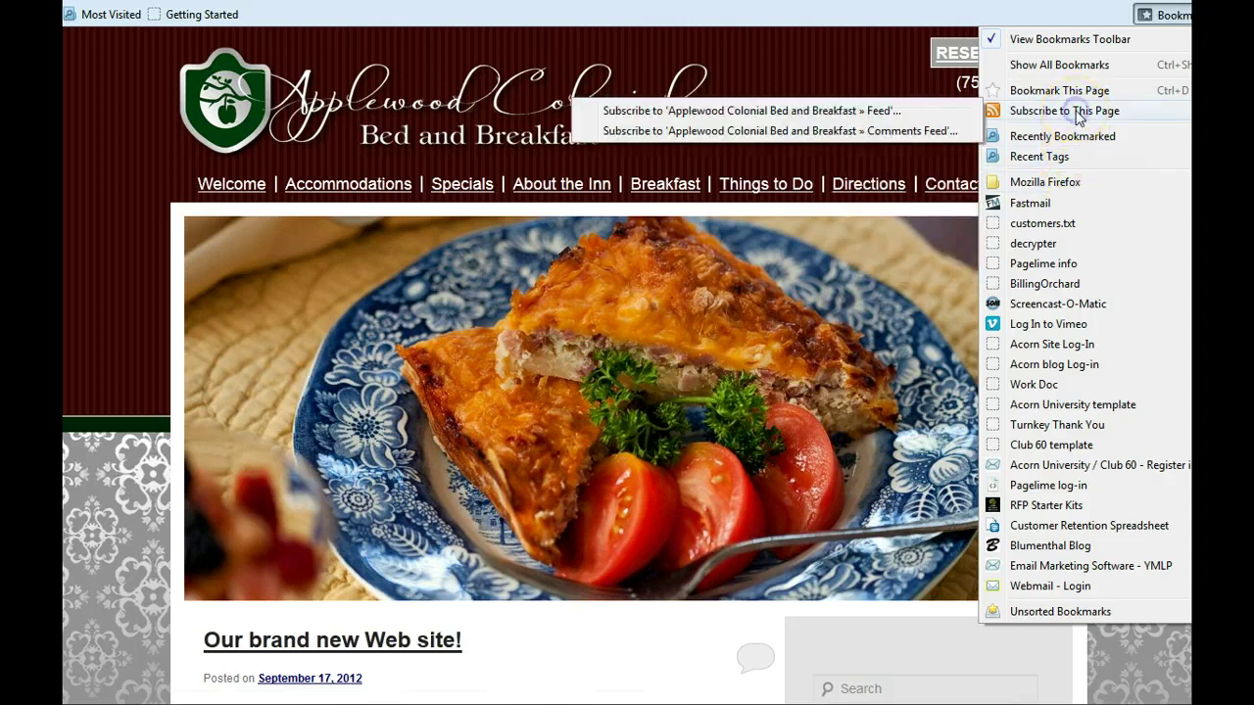
{"action": "left_click", "coordinate": [858, 112]}
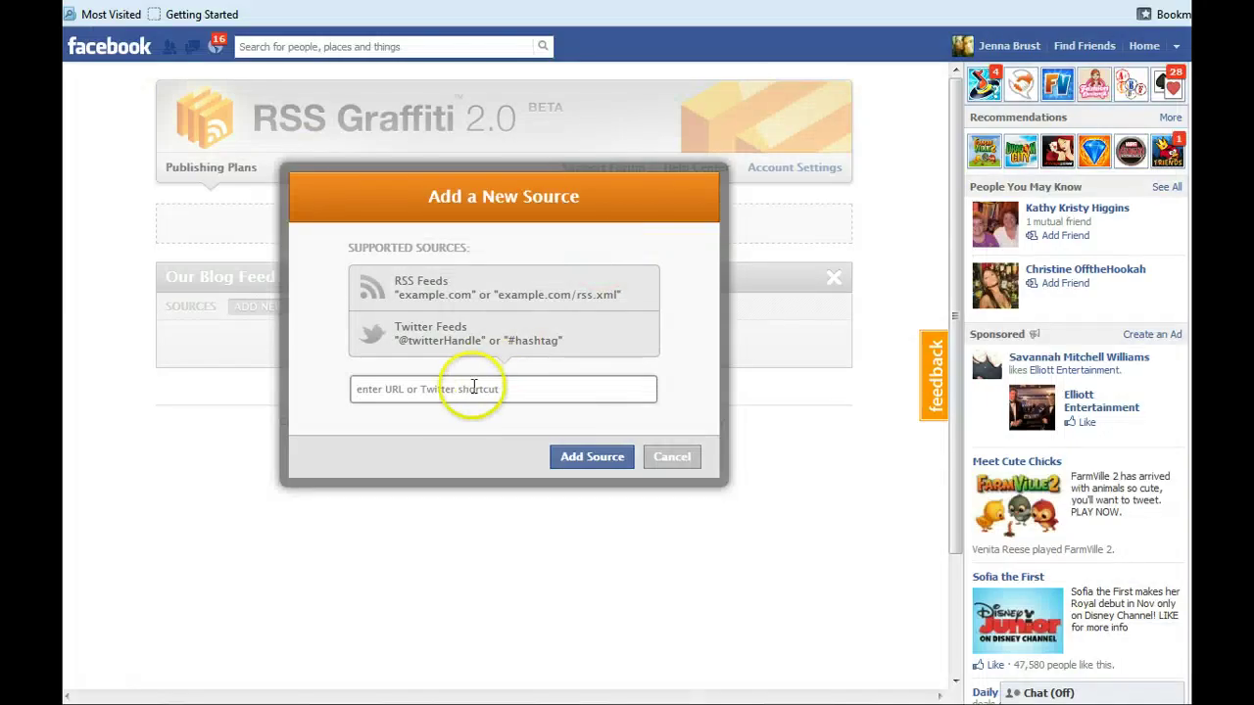
Paste the blog's feed URL and add it as the new source.
{"action": "type", "text": "http://www.williamsburgbandb.com/feed"}
{"action": "left_click", "coordinate": [584, 458]}
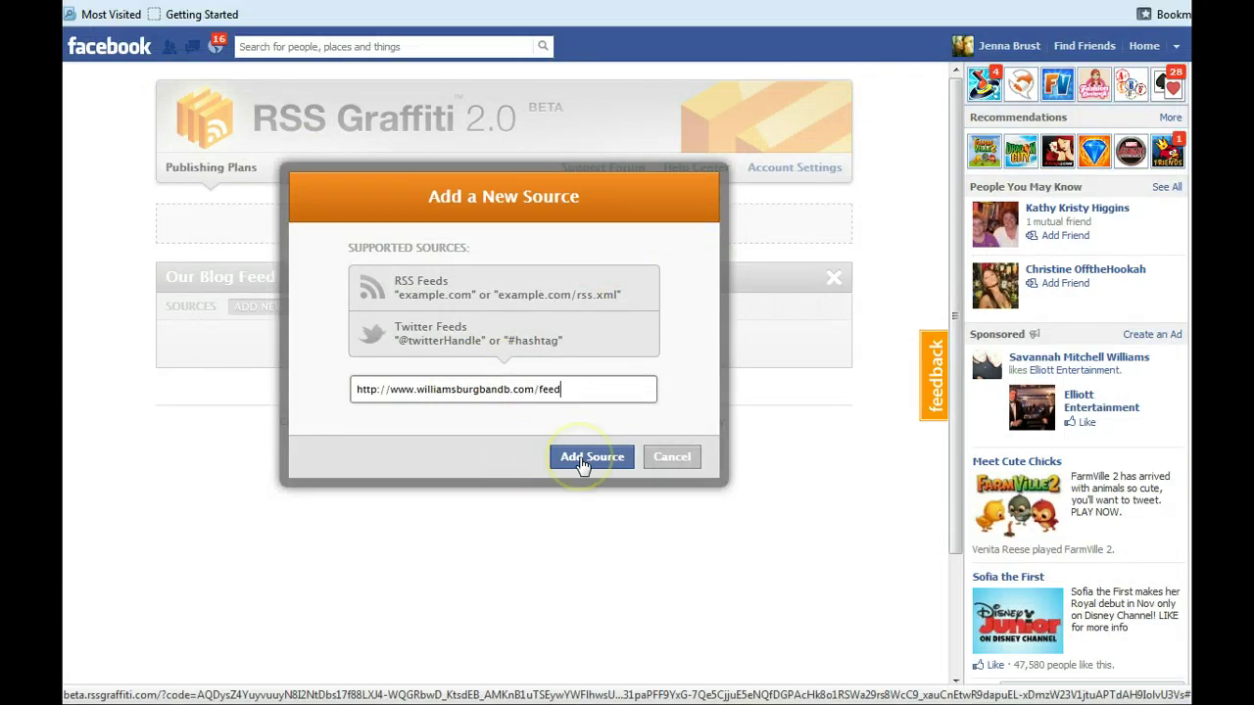
{"action": "left_click", "coordinate": [586, 464]}
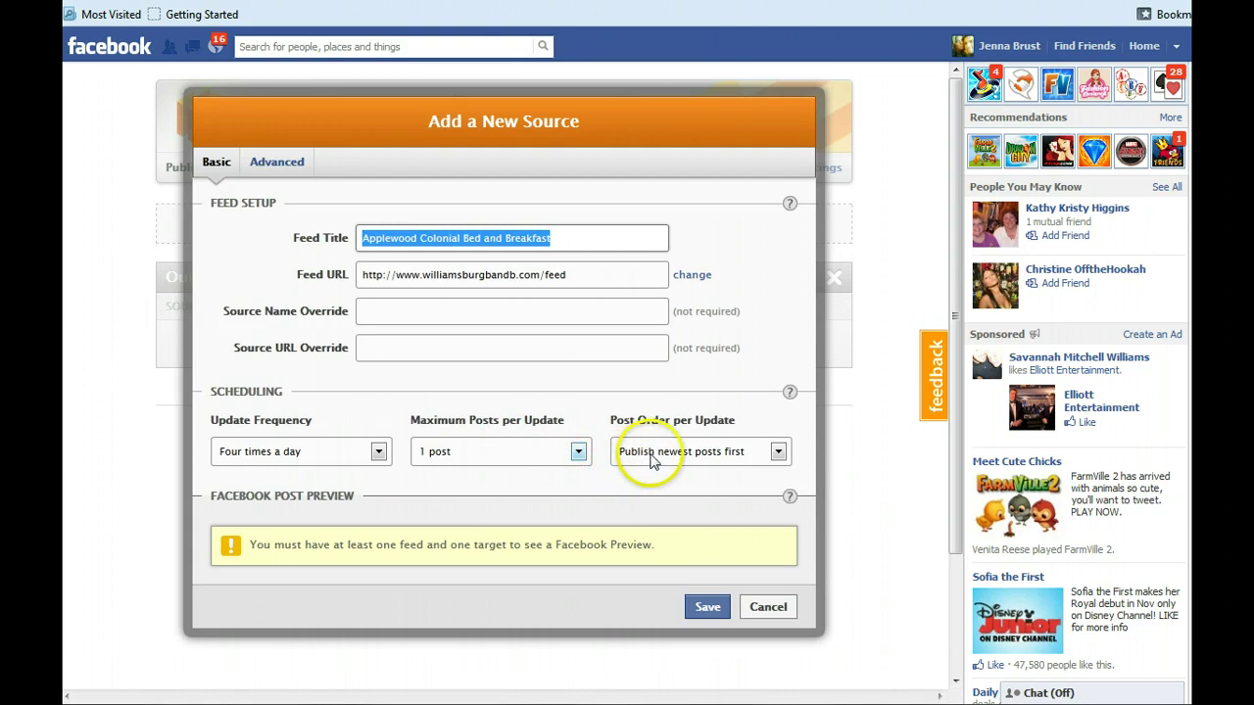
Keep newest posts first and limit each update to 4 posts.
{"action": "left_click", "coordinate": [651, 454]}
{"action": "left_click", "coordinate": [647, 479]}
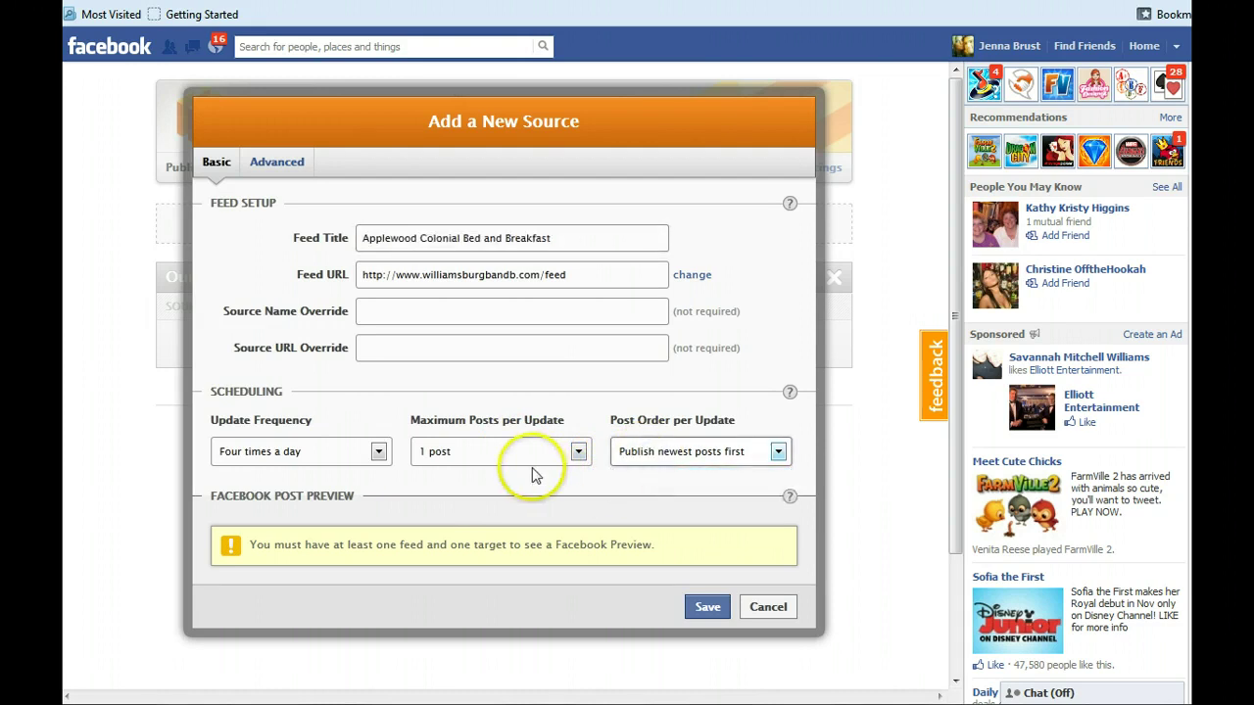
{"action": "left_click", "coordinate": [577, 452]}
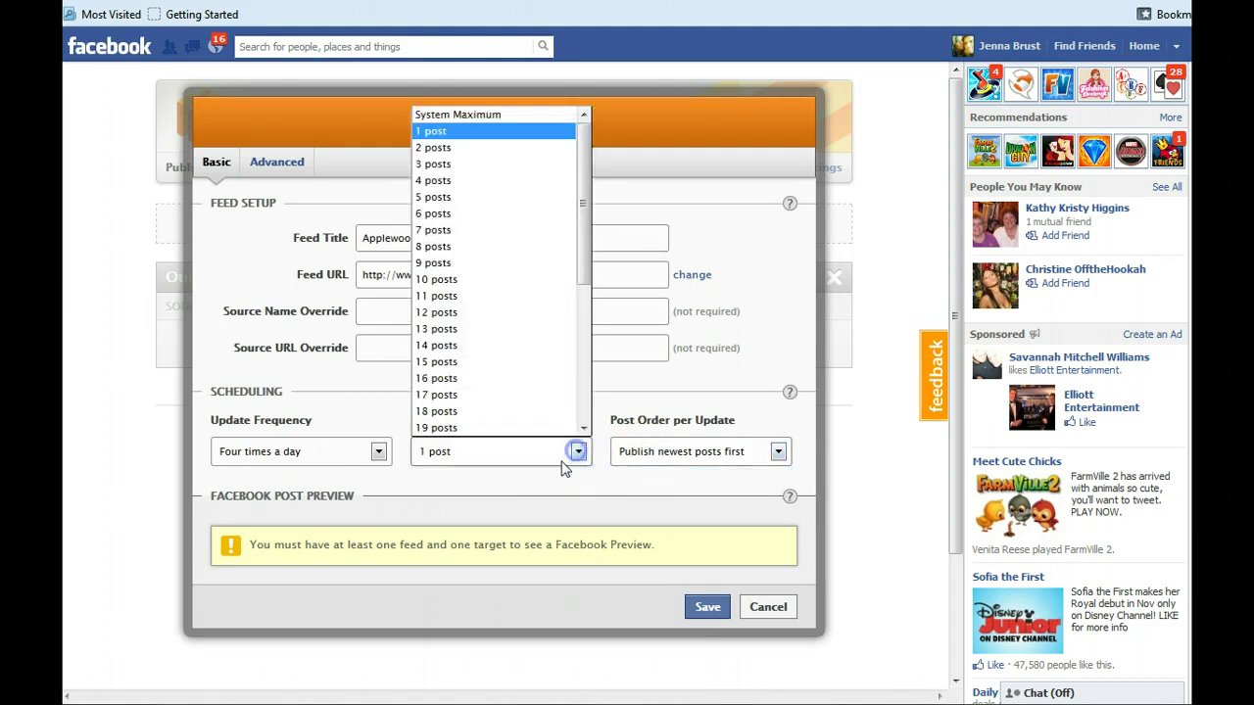
{"action": "left_click", "coordinate": [489, 181]}
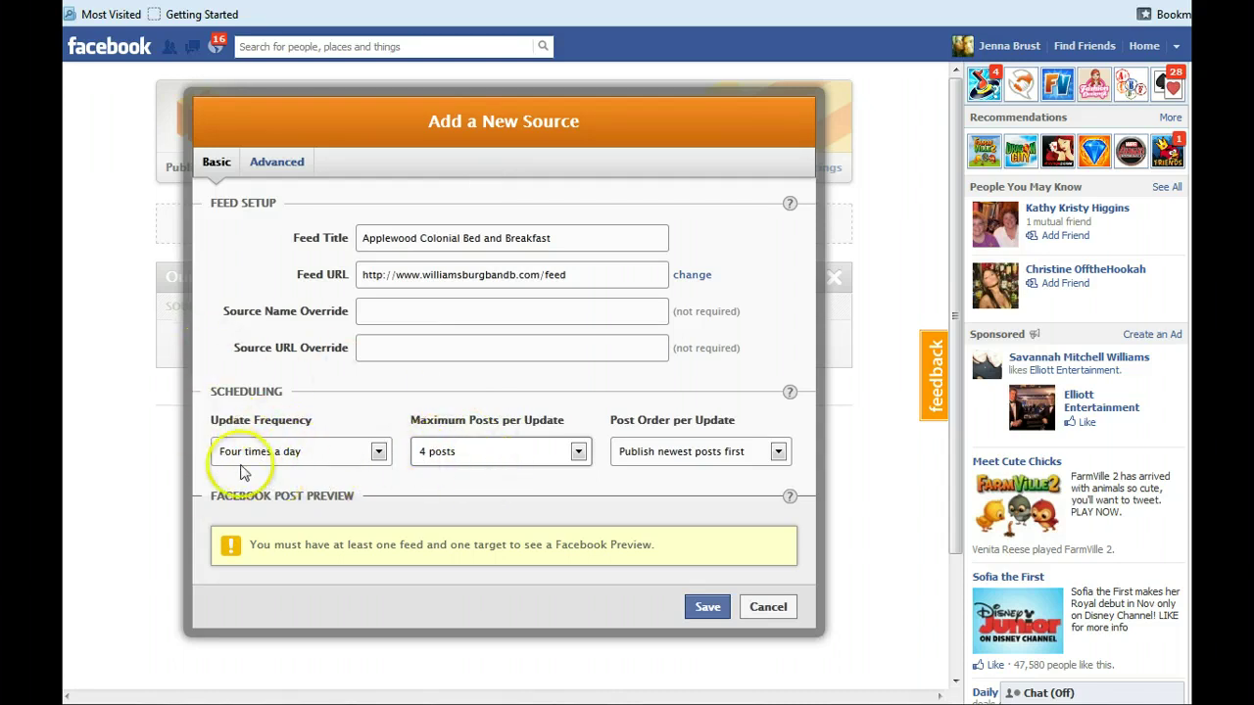
In Advanced settings, prefix each item title with the static text 'From Our Blog:'.
{"action": "left_click", "coordinate": [276, 163]}
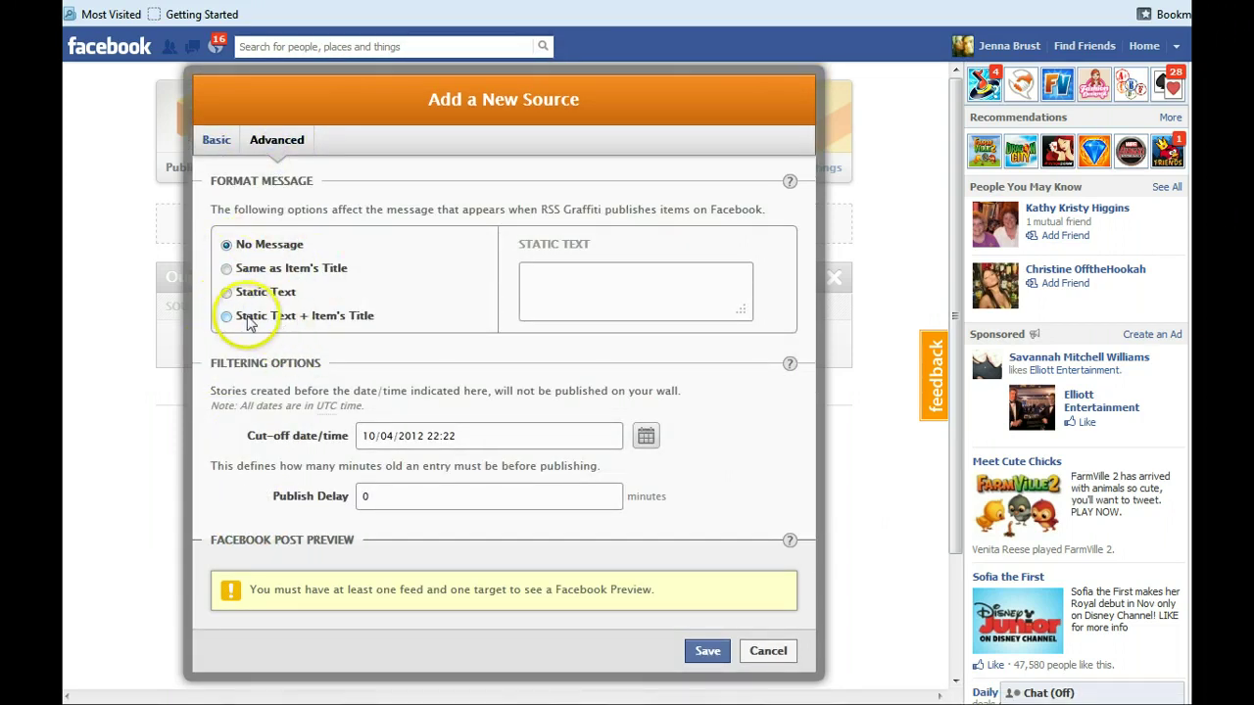
{"action": "left_click", "coordinate": [290, 319]}
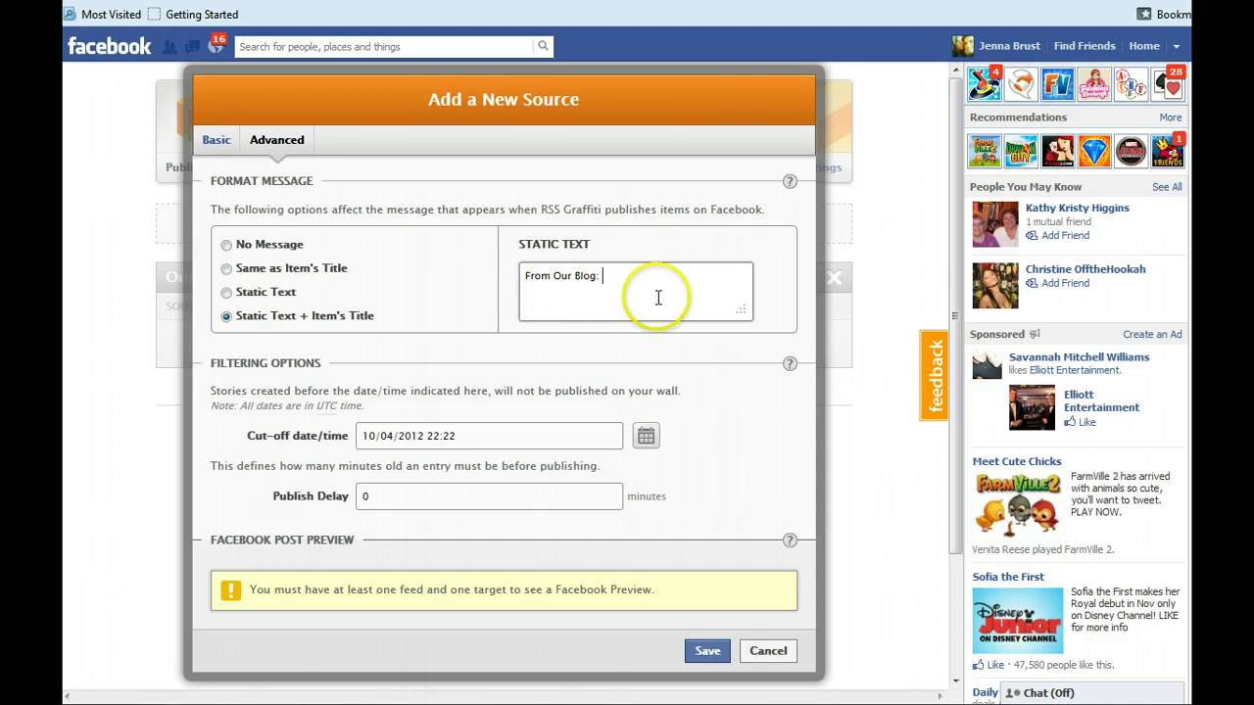
{"action": "left_click", "coordinate": [522, 294]}
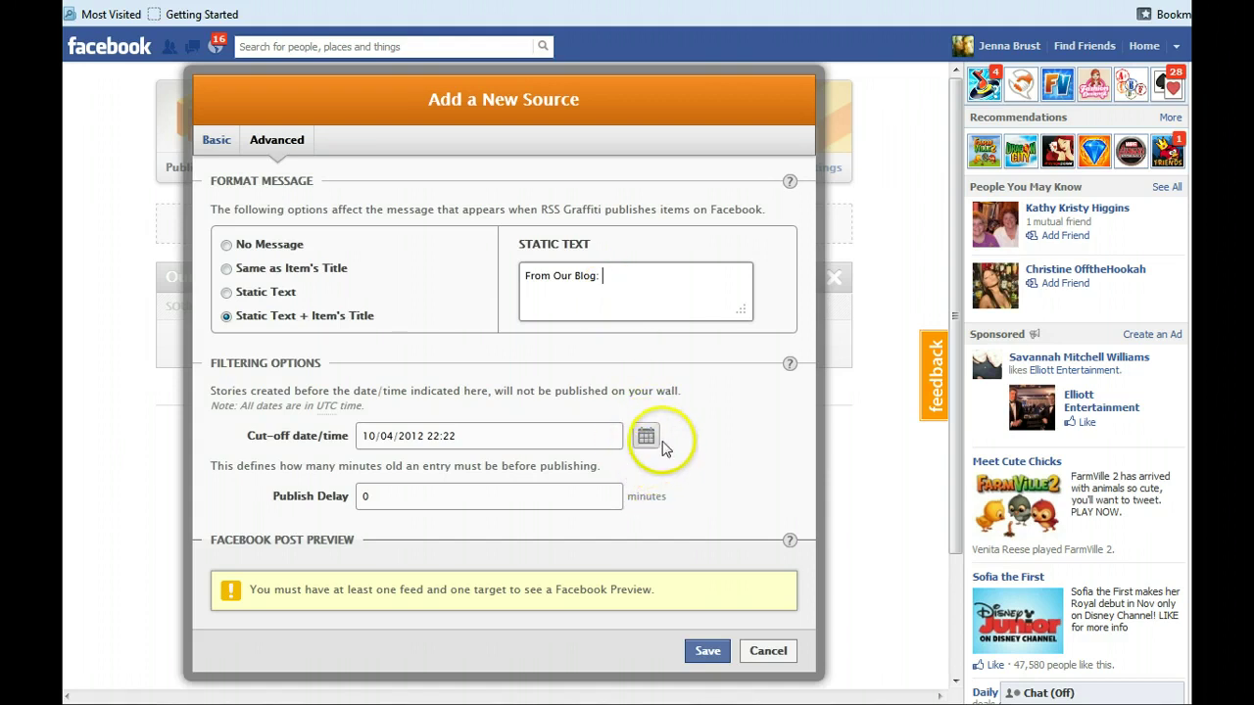
Set the cut-off date to 09/17/2012 00:00 and save the source.
{"action": "left_click", "coordinate": [646, 436]}
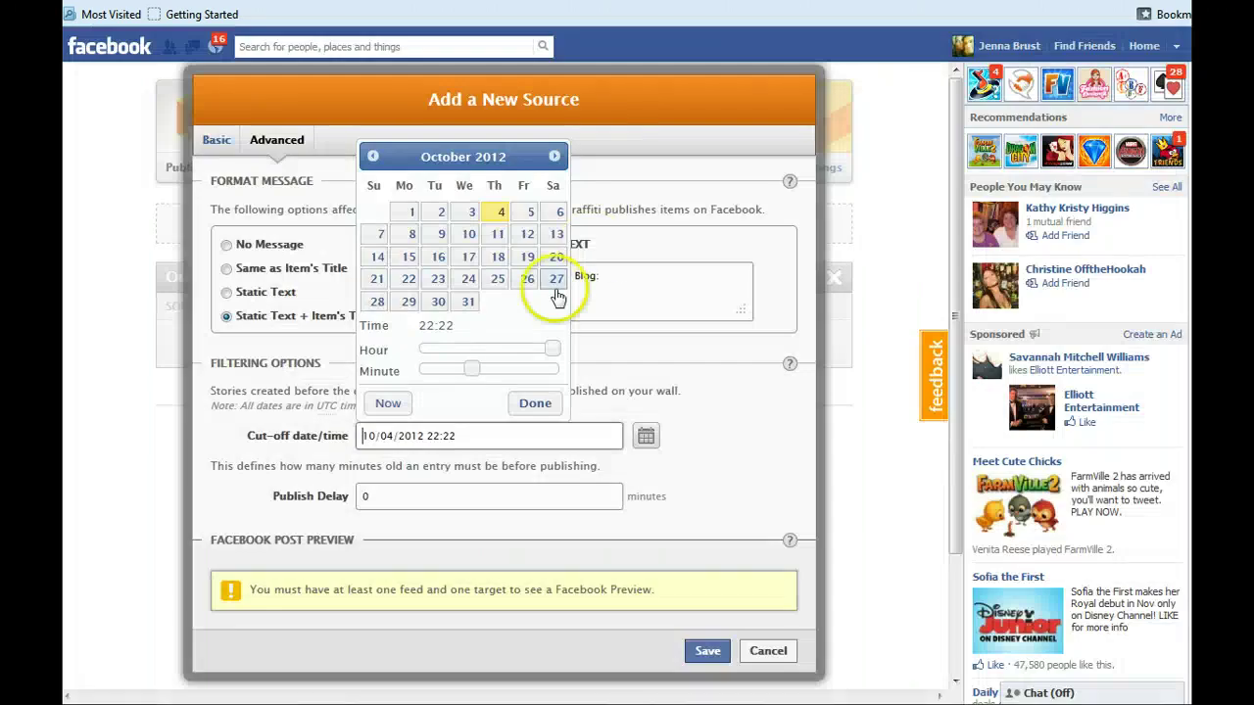
{"action": "left_click", "coordinate": [374, 157]}
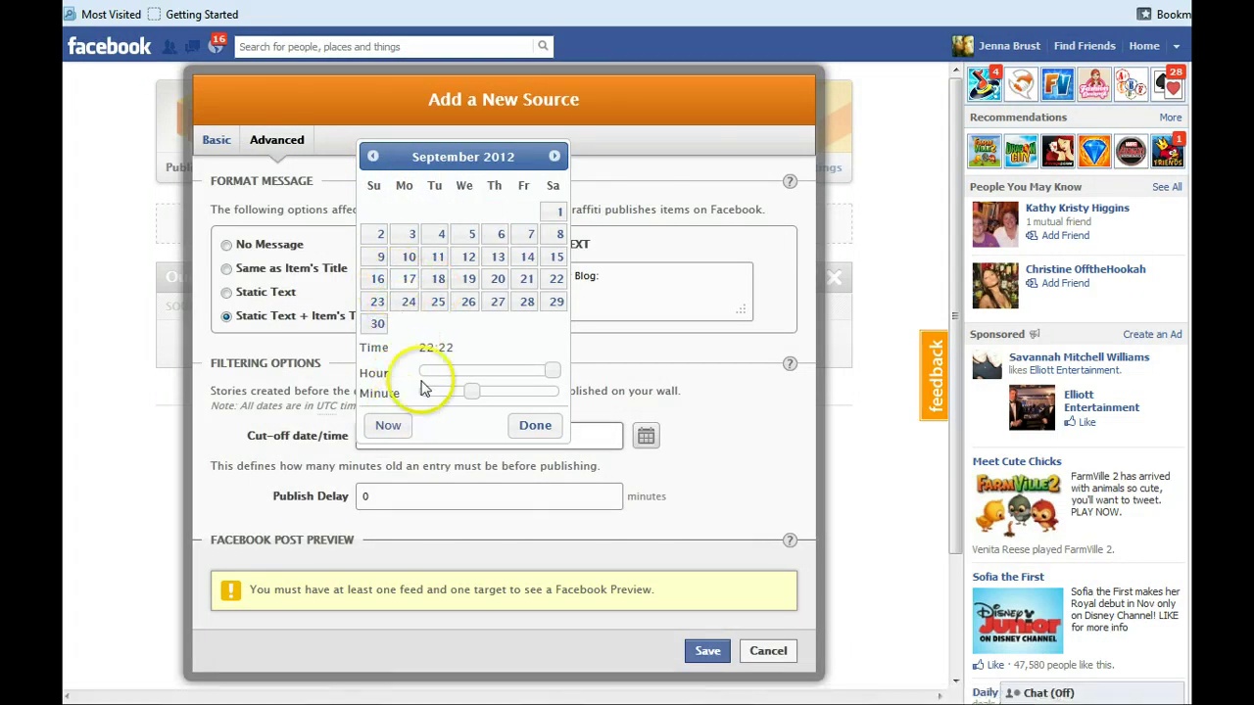
{"action": "left_click", "coordinate": [510, 371]}
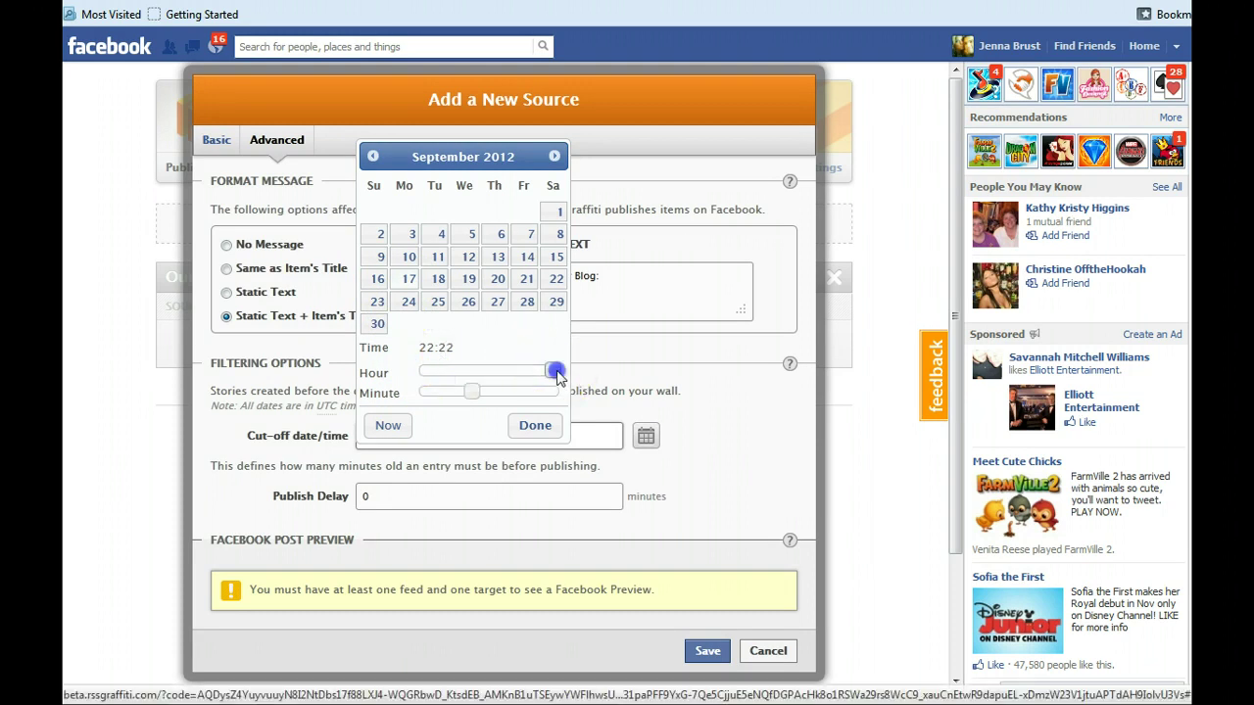
{"action": "left_click_drag", "start_coordinate": [472, 391], "coordinate": [420, 393]}
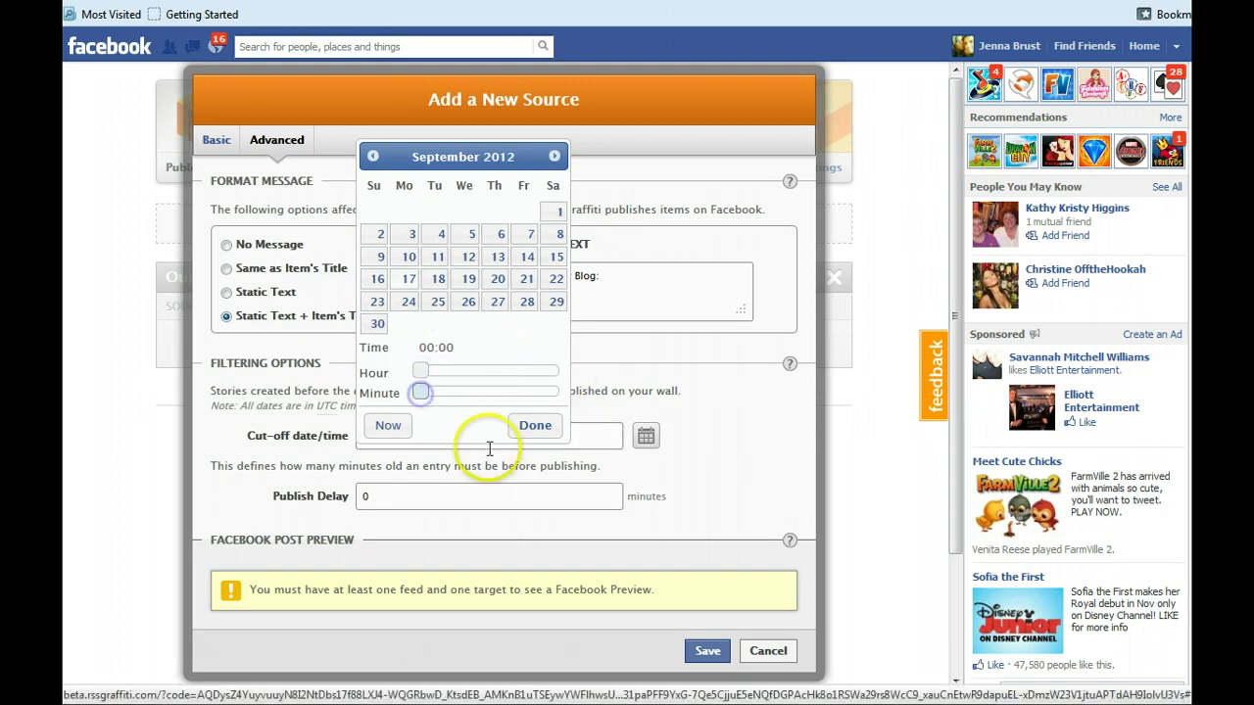
{"action": "left_click", "coordinate": [535, 427]}
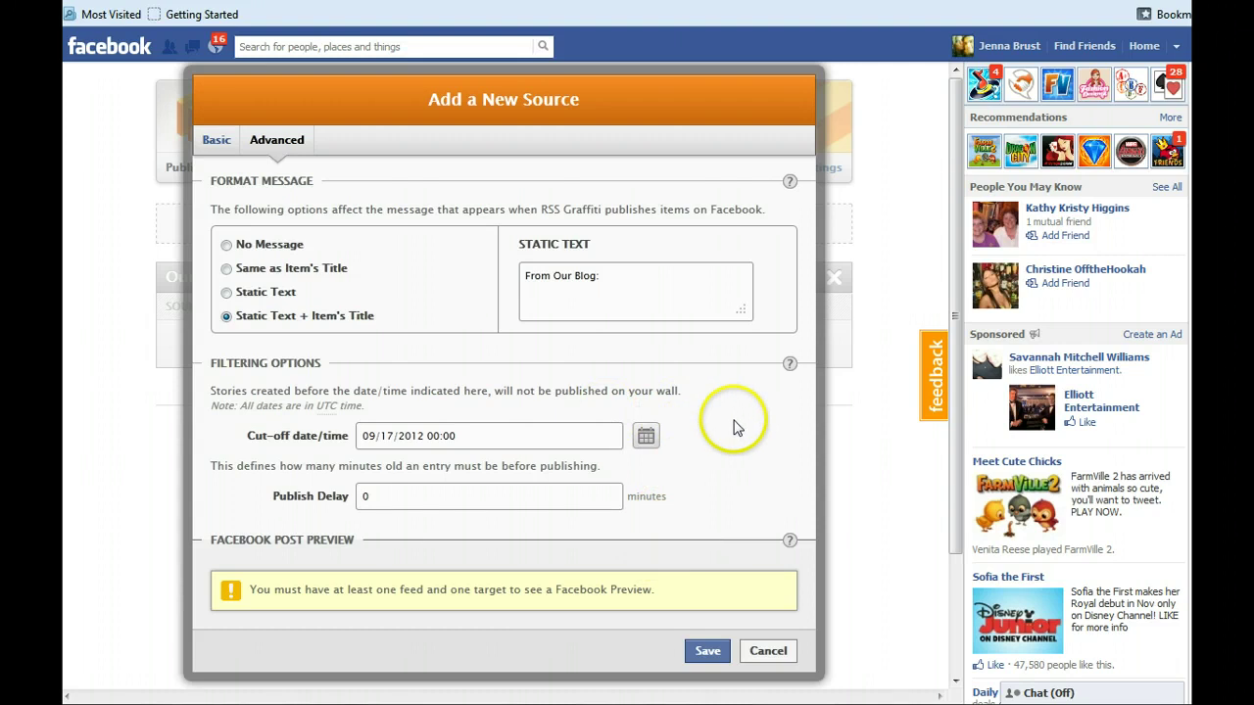
{"action": "left_click", "coordinate": [702, 650]}
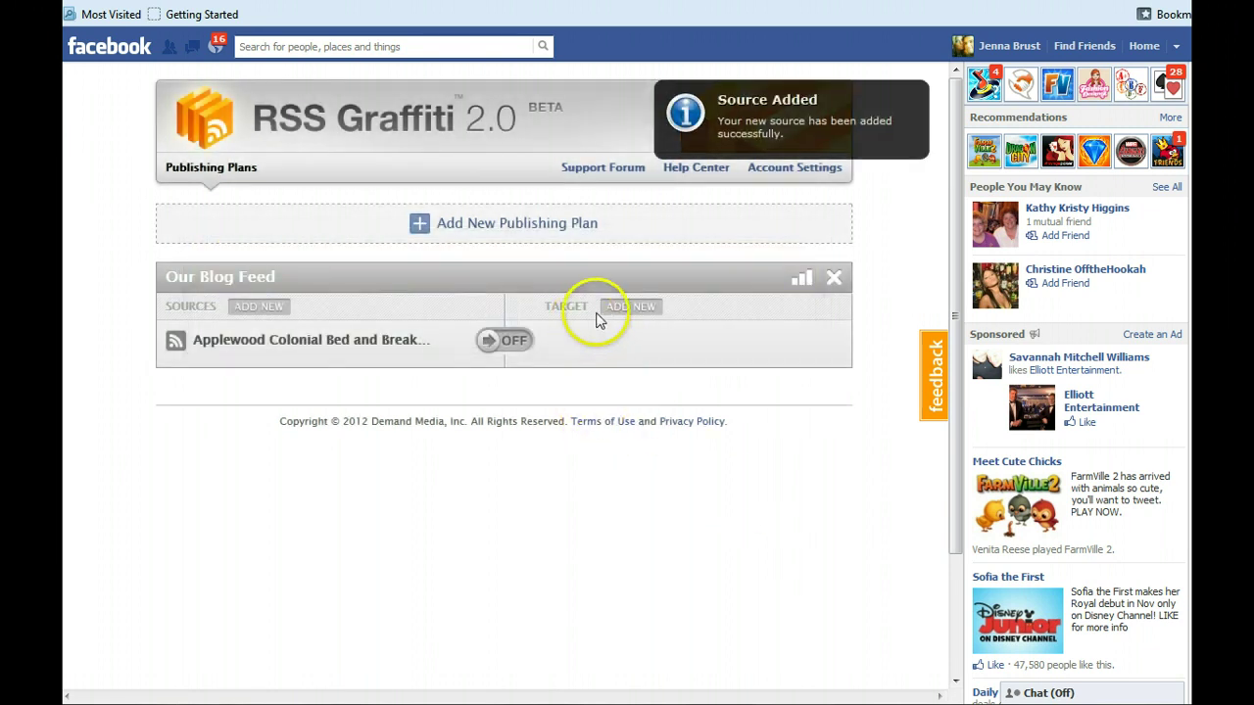
Target the Applewood Colonial Bed and Breakfast page, save, and switch the plan ON.
{"action": "left_click", "coordinate": [615, 315]}
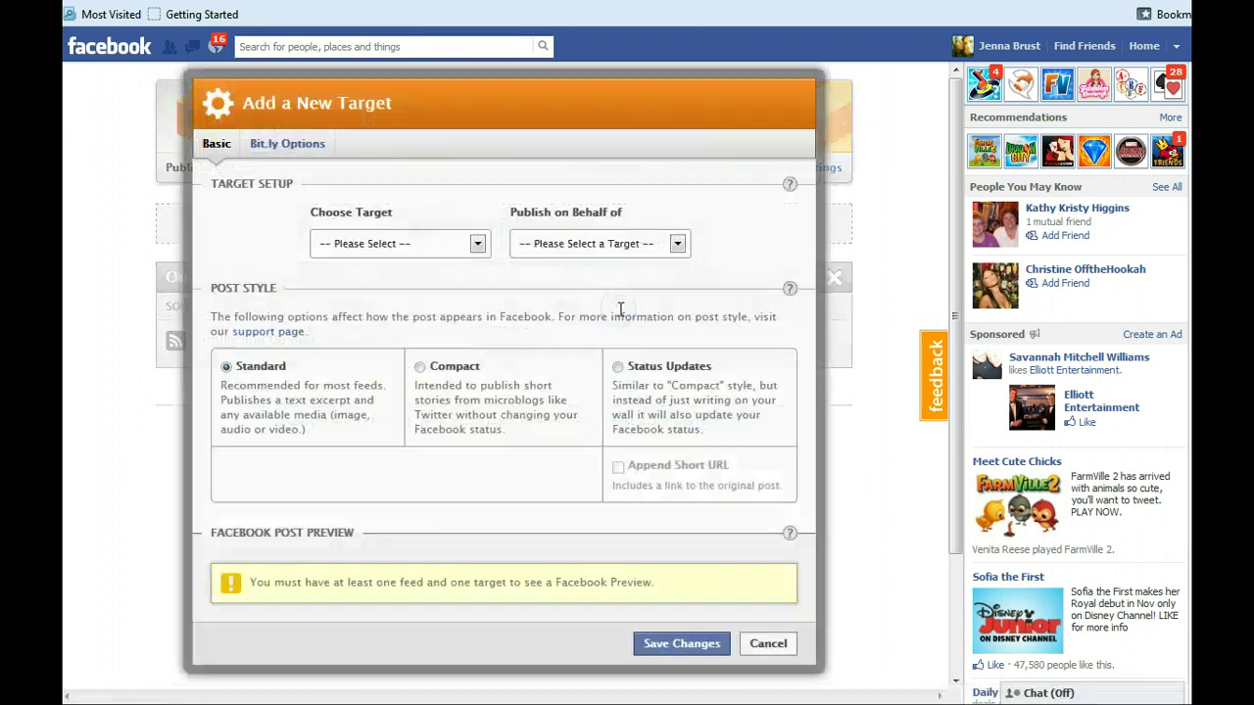
{"action": "left_click", "coordinate": [477, 244]}
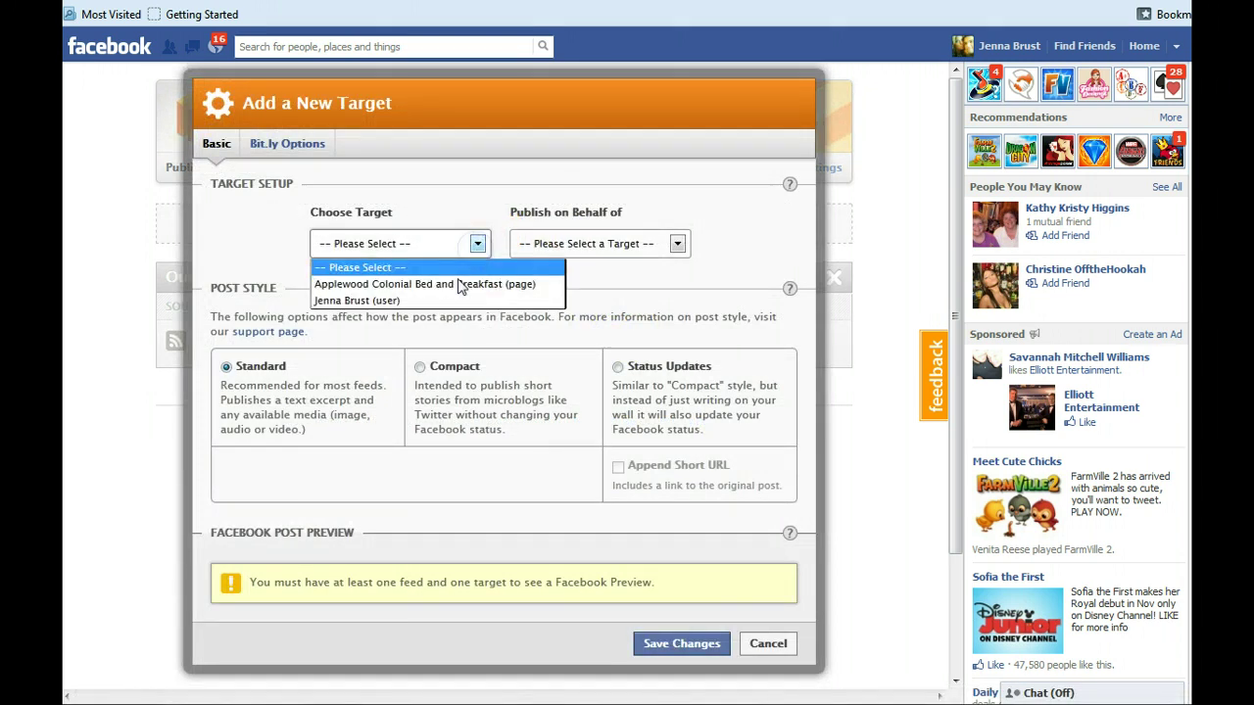
{"action": "left_click", "coordinate": [457, 283]}
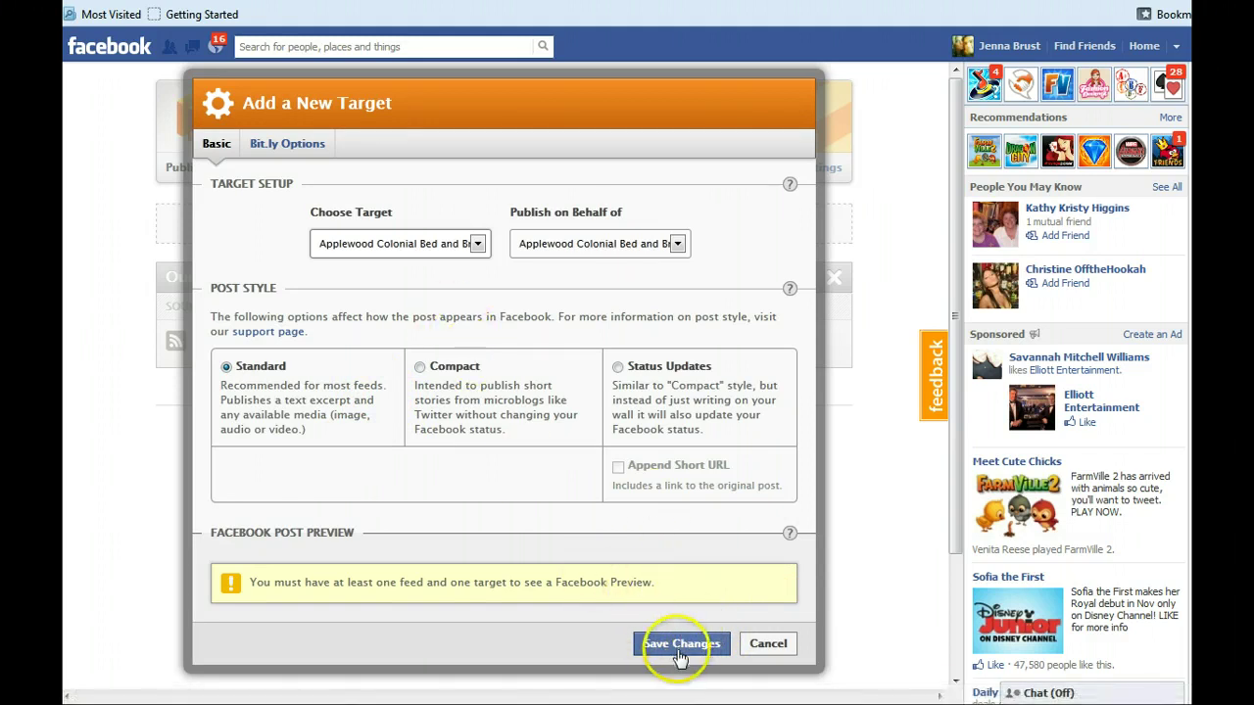
{"action": "left_click", "coordinate": [677, 647]}
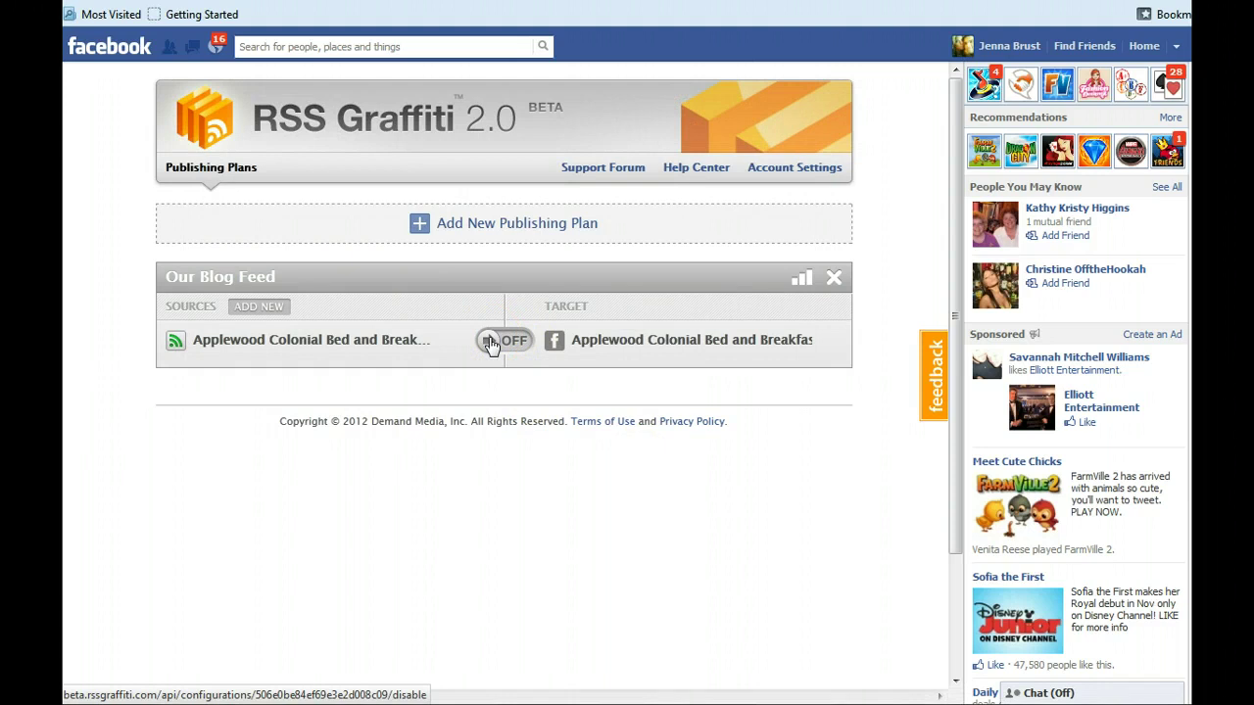
{"action": "left_click", "coordinate": [490, 341]}
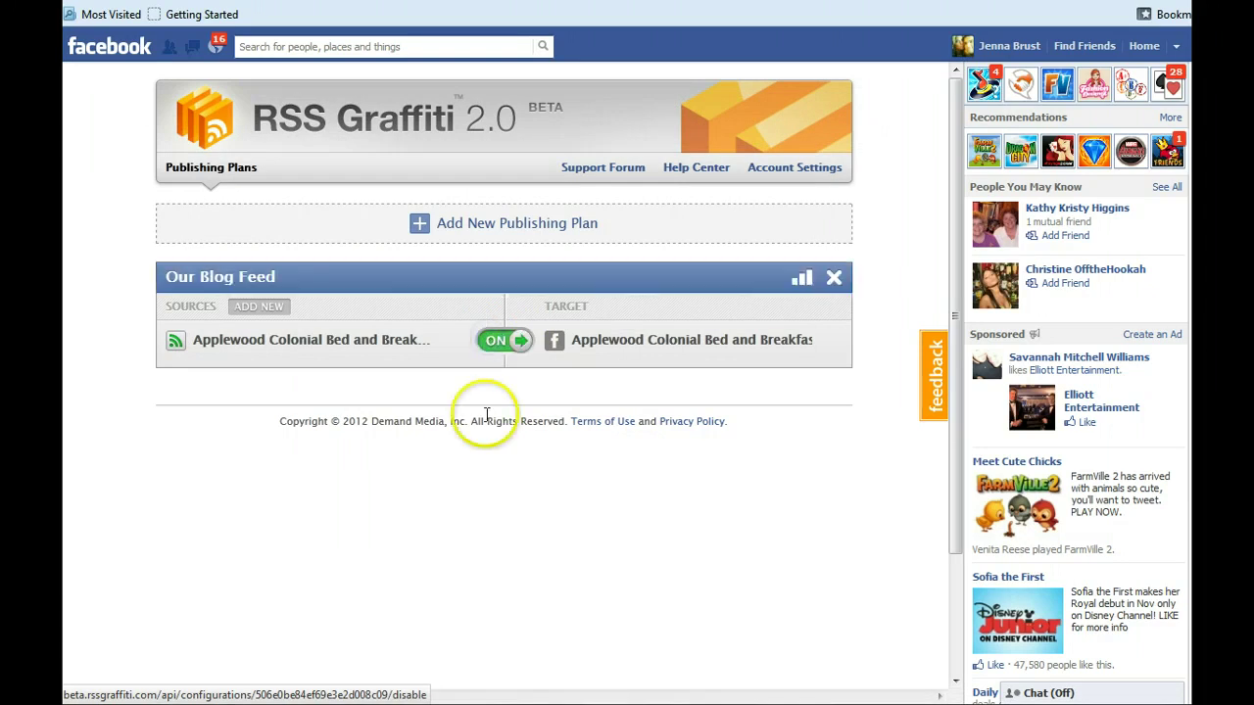
{"action": "left_click", "coordinate": [524, 530]}
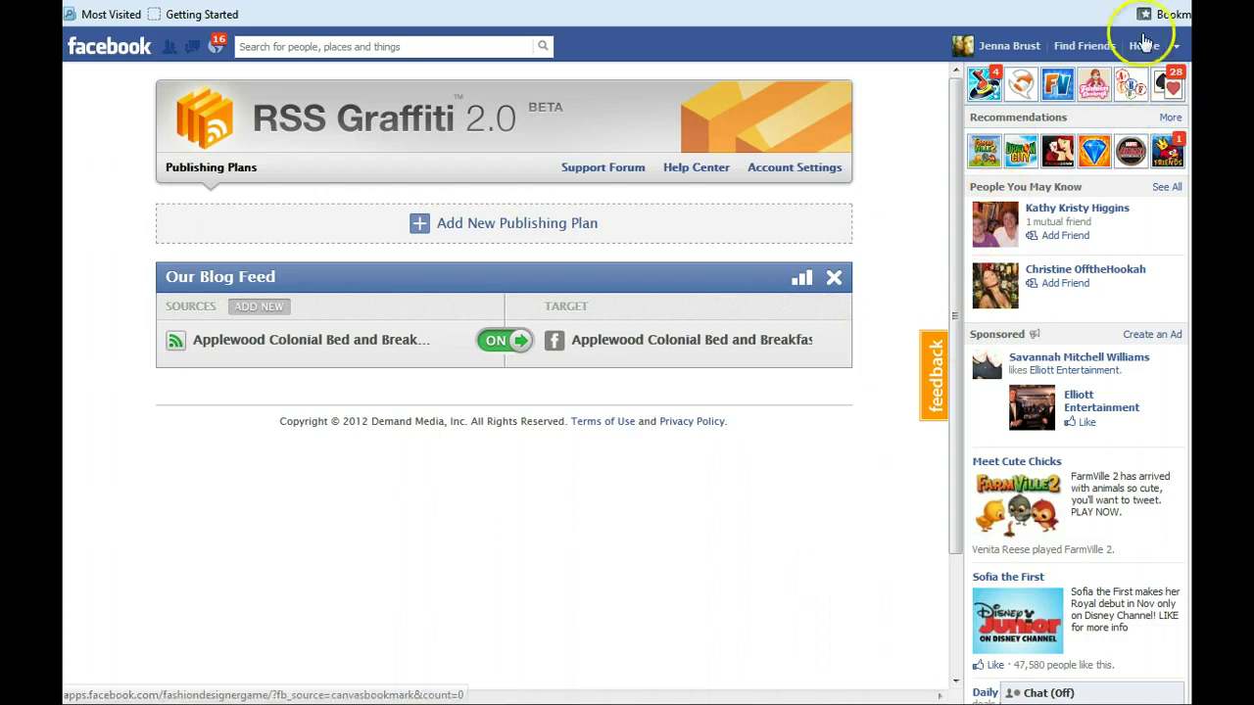
Use Facebook as the Applewood Colonial Bed and Breakfast page and scroll down its timeline.
{"action": "left_click", "coordinate": [1176, 46]}
{"action": "left_click", "coordinate": [1060, 95]}
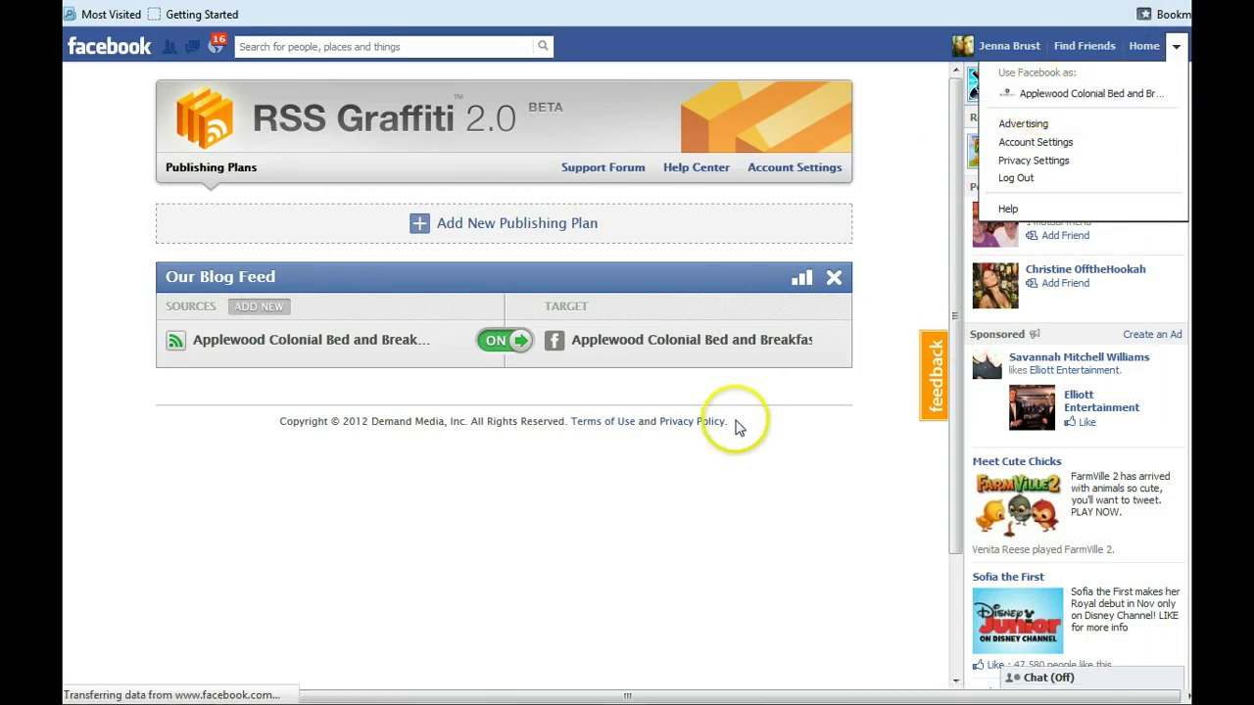
{"action": "scroll", "coordinate": [1012, 405], "scroll_direction": "down", "scroll_amount": 10}
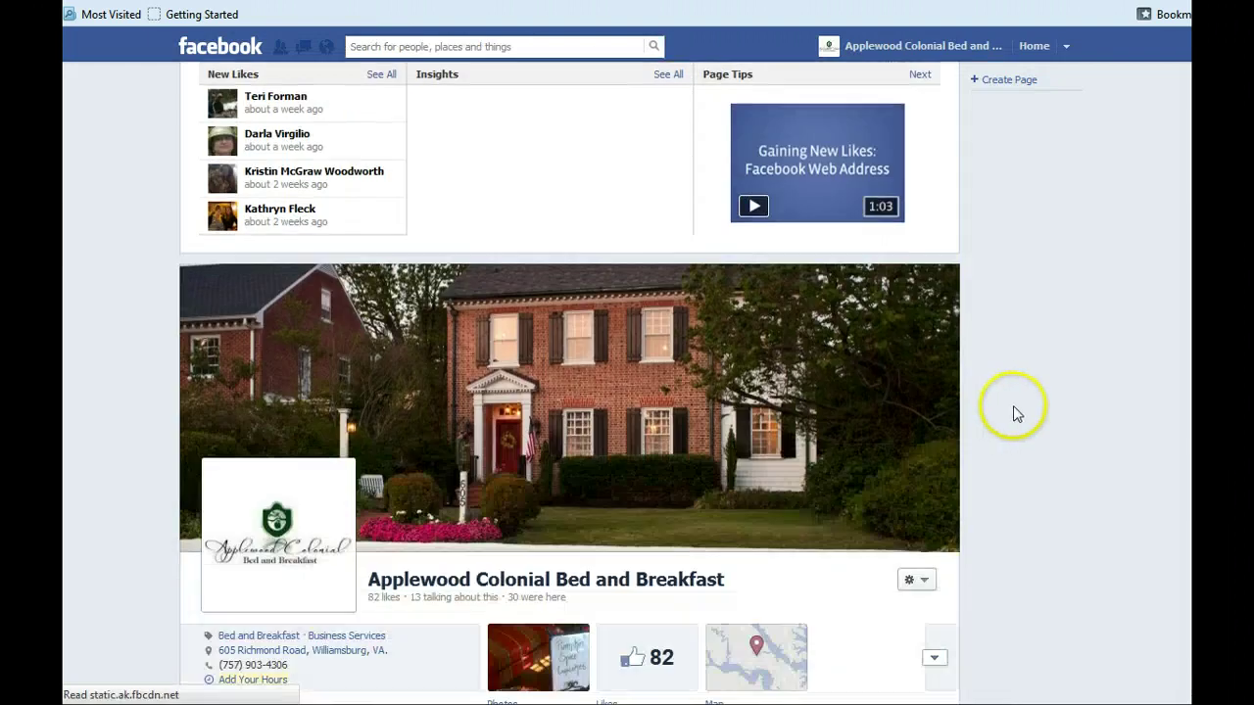
{"action": "scroll", "coordinate": [994, 421], "scroll_direction": "down", "scroll_amount": 3}
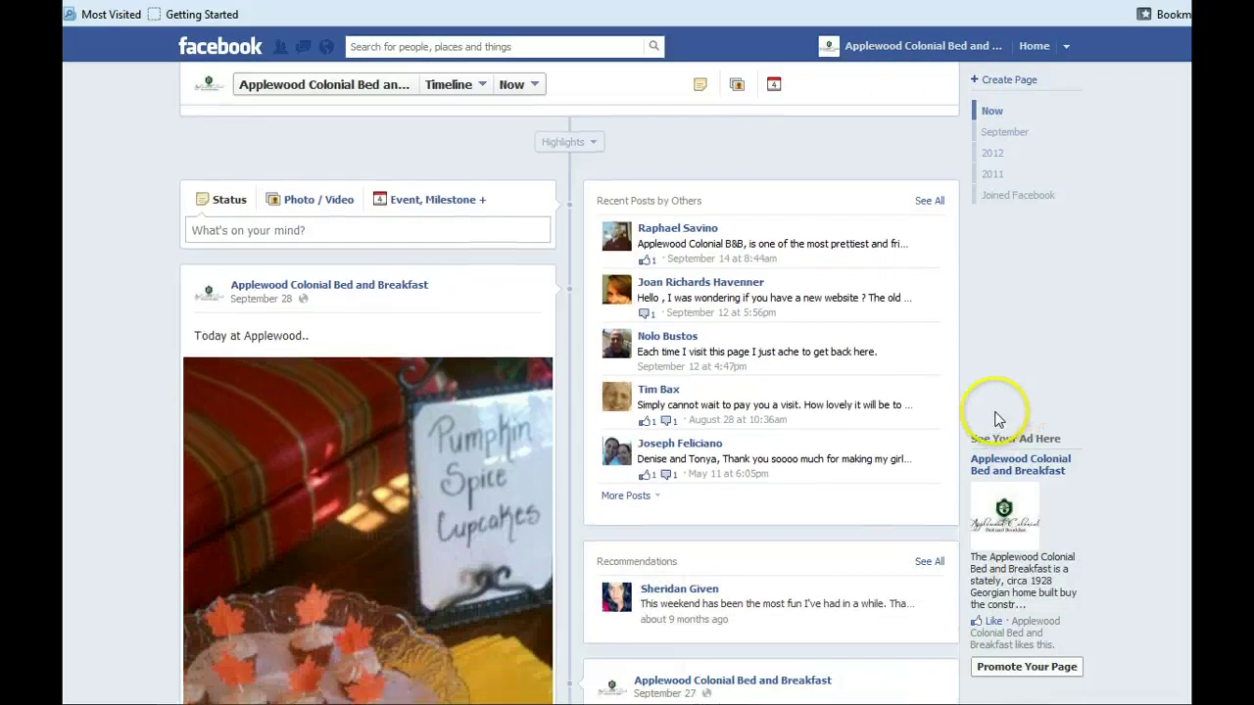